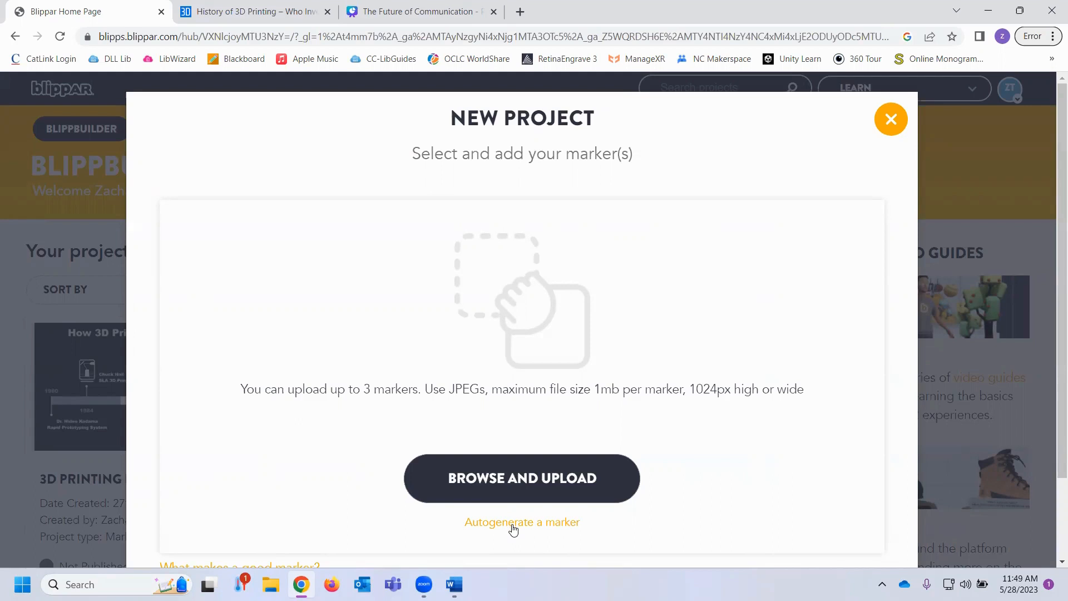
Upload the 3D Printing Timeline image as the new project's marker and confirm it.
{"action": "left_click", "coordinate": [521, 479]}
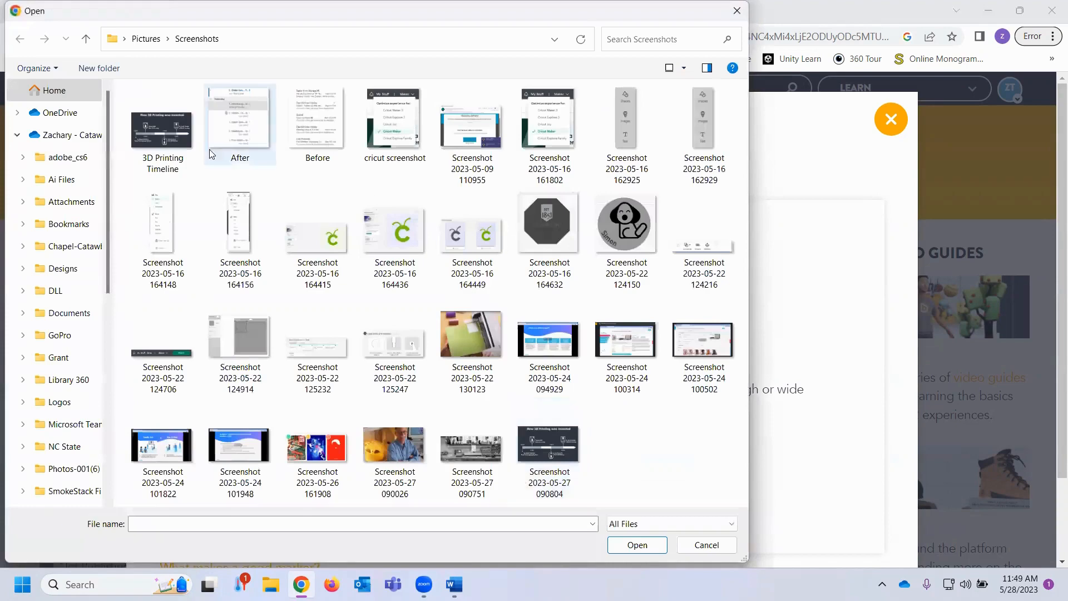
{"action": "left_click", "coordinate": [169, 142]}
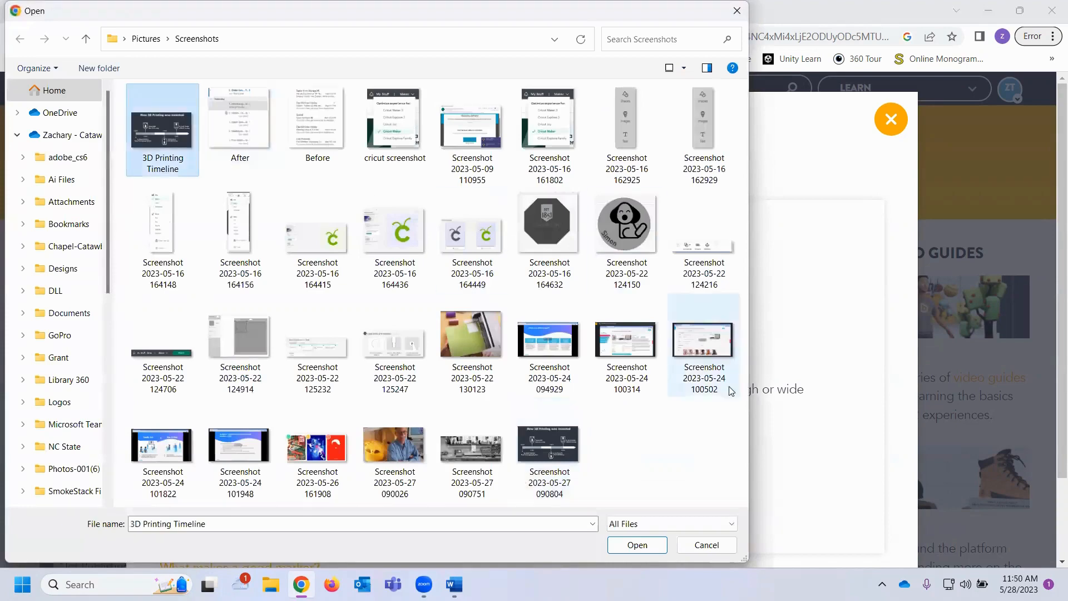
{"action": "left_click", "coordinate": [637, 545]}
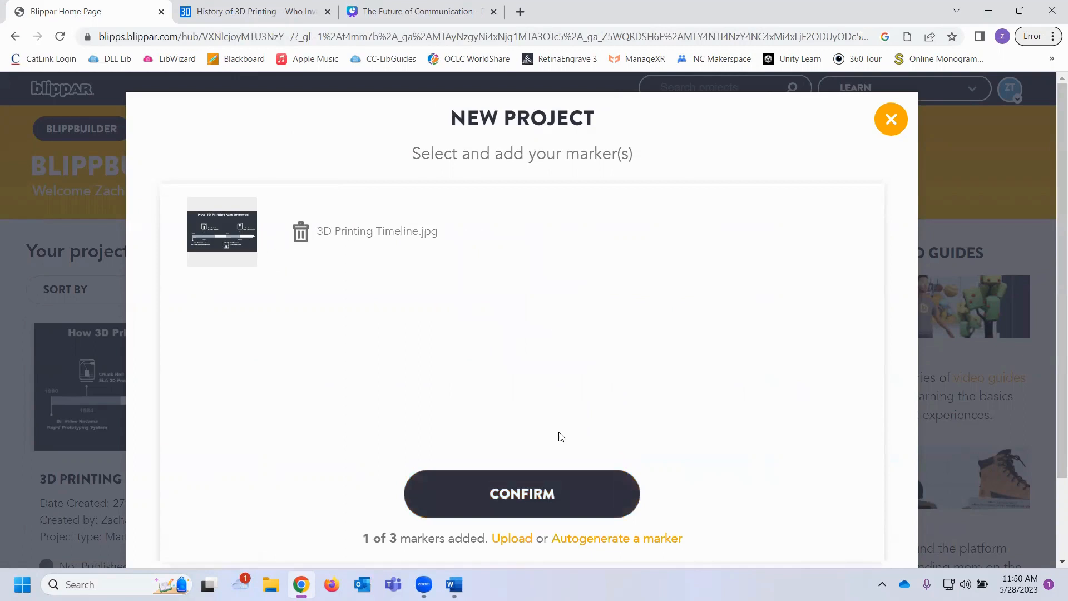
{"action": "left_click", "coordinate": [548, 494]}
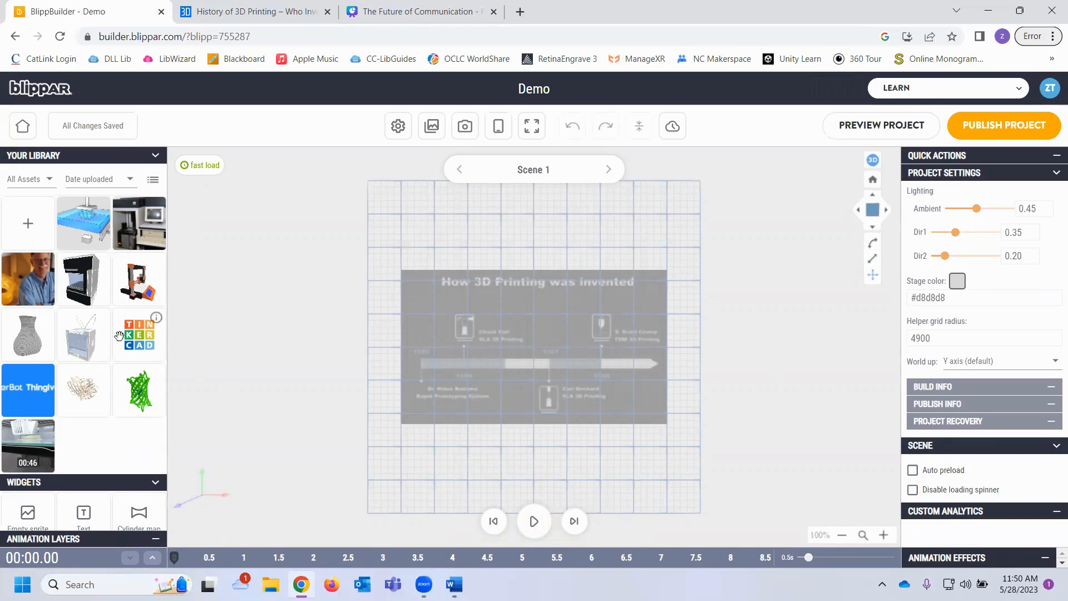
Upload the image 586ae77db6fc1117b60b2790 from the Downloads folder to the asset library.
{"action": "scroll", "coordinate": [118, 341], "scroll_direction": "down", "scroll_amount": 3}
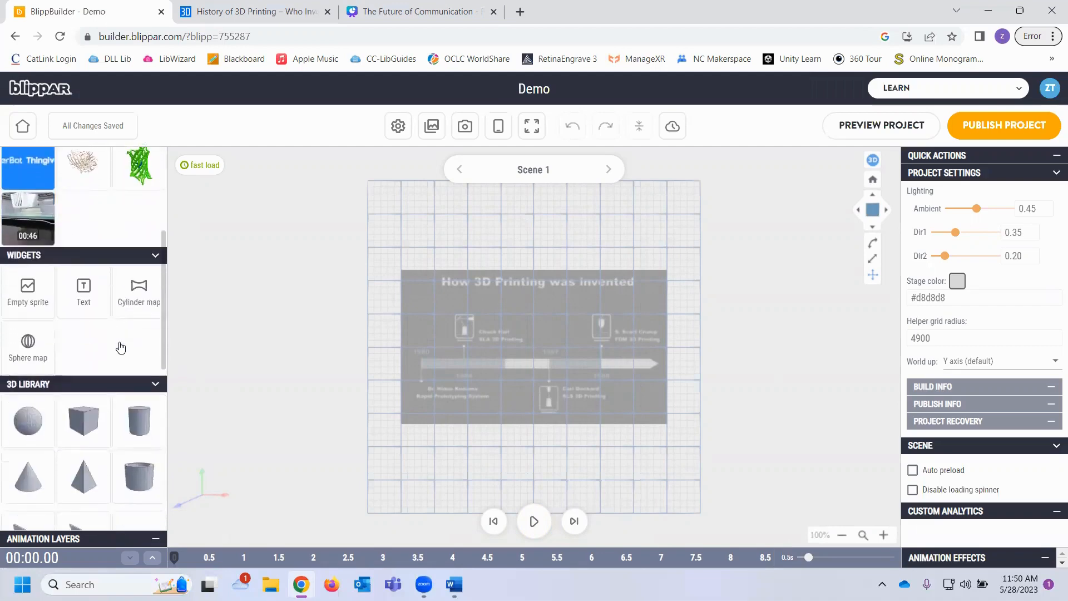
{"action": "scroll", "coordinate": [120, 346], "scroll_direction": "up", "scroll_amount": 3}
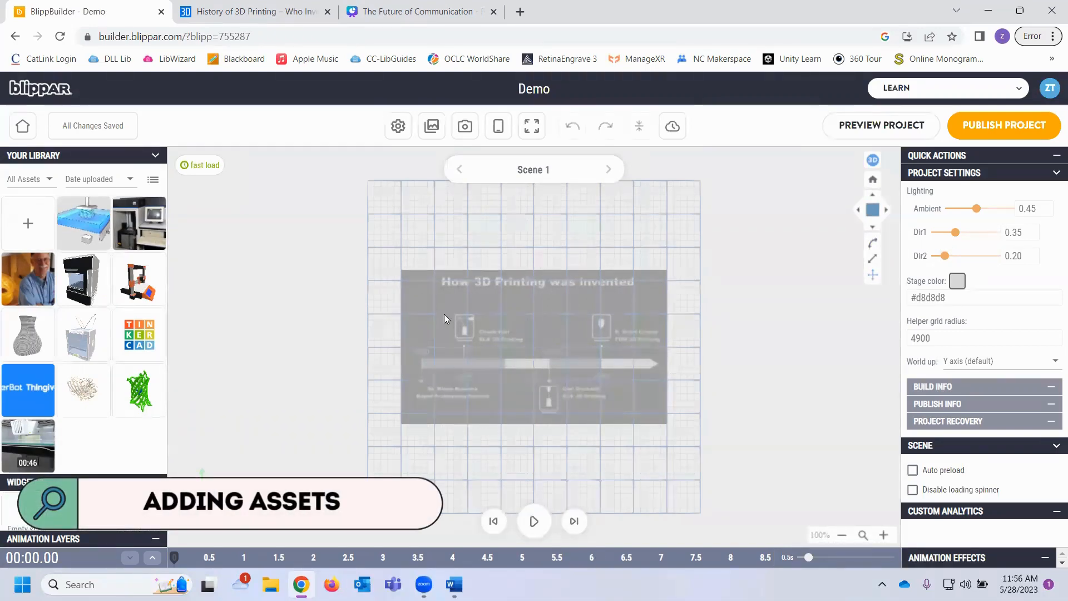
{"action": "left_click", "coordinate": [26, 227]}
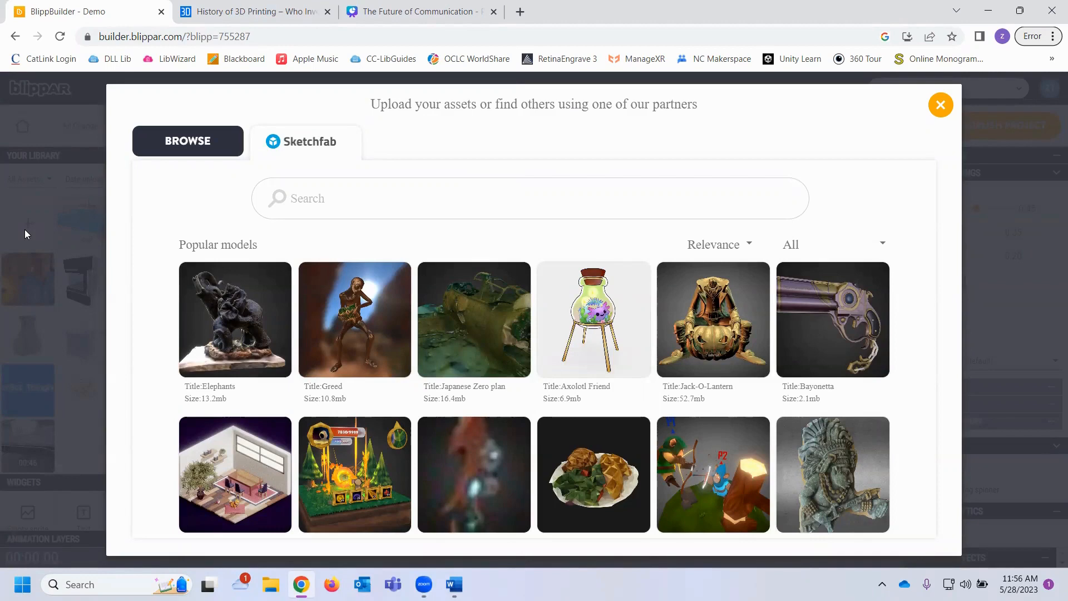
{"action": "left_click", "coordinate": [173, 144]}
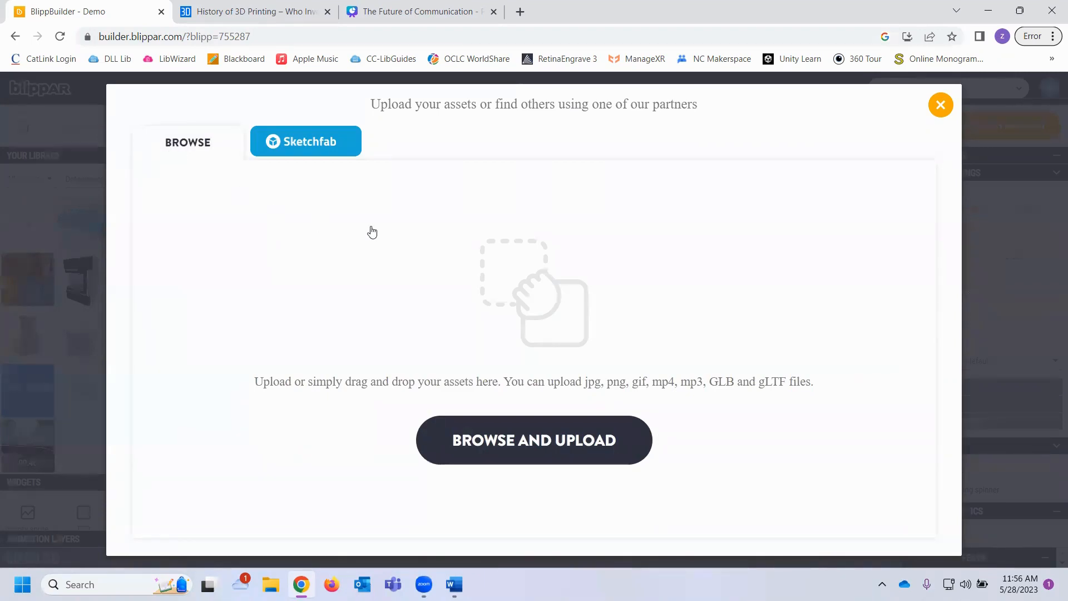
{"action": "left_click", "coordinate": [545, 433]}
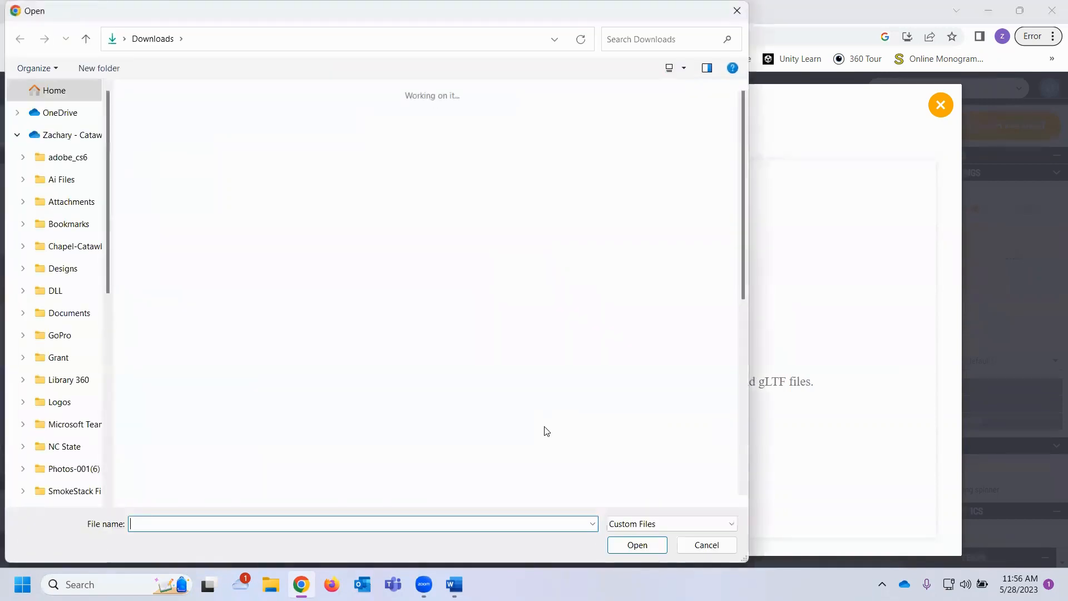
{"action": "left_click", "coordinate": [424, 218]}
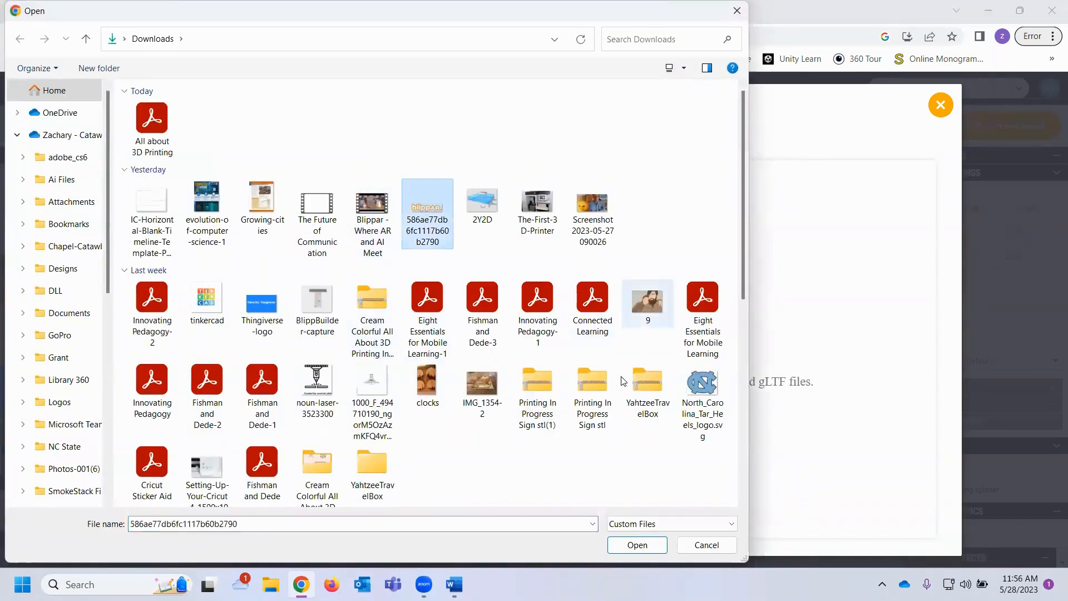
{"action": "left_click", "coordinate": [629, 546]}
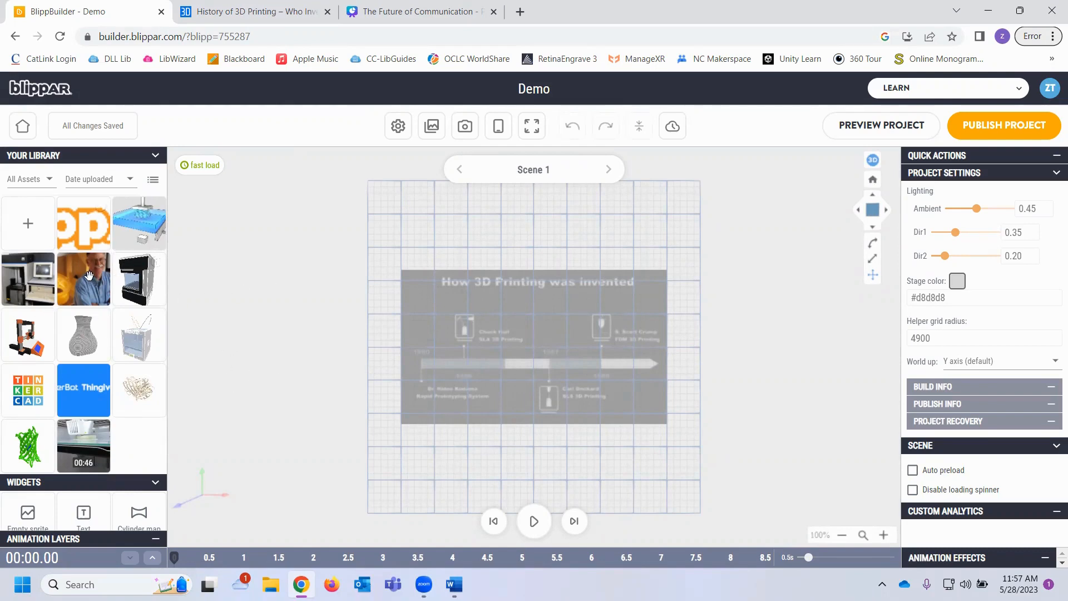
Place the library photo of the man in the blue shirt over the marker and move it to about X 103, Y 40, Z 15.
{"action": "left_click_drag", "start_coordinate": [97, 278], "coordinate": [534, 346]}
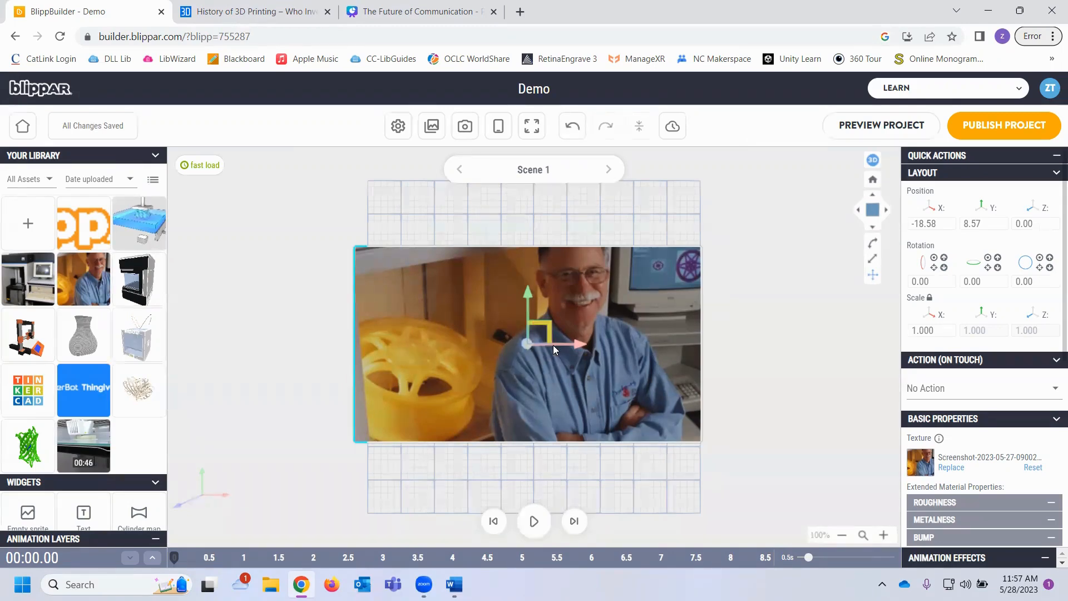
{"action": "mouse_move", "coordinate": [580, 344]}
{"action": "left_mouse_down"}
{"action": "mouse_move", "coordinate": [733, 347]}
{"action": "mouse_move", "coordinate": [552, 357]}
{"action": "mouse_move", "coordinate": [619, 358]}
{"action": "mouse_move", "coordinate": [568, 316]}
{"action": "mouse_move", "coordinate": [573, 269]}
{"action": "mouse_move", "coordinate": [558, 400]}
{"action": "mouse_move", "coordinate": [552, 289]}
{"action": "mouse_move", "coordinate": [586, 308]}
{"action": "mouse_move", "coordinate": [580, 346]}
{"action": "mouse_move", "coordinate": [577, 318]}
{"action": "mouse_move", "coordinate": [578, 333]}
{"action": "left_mouse_up"}
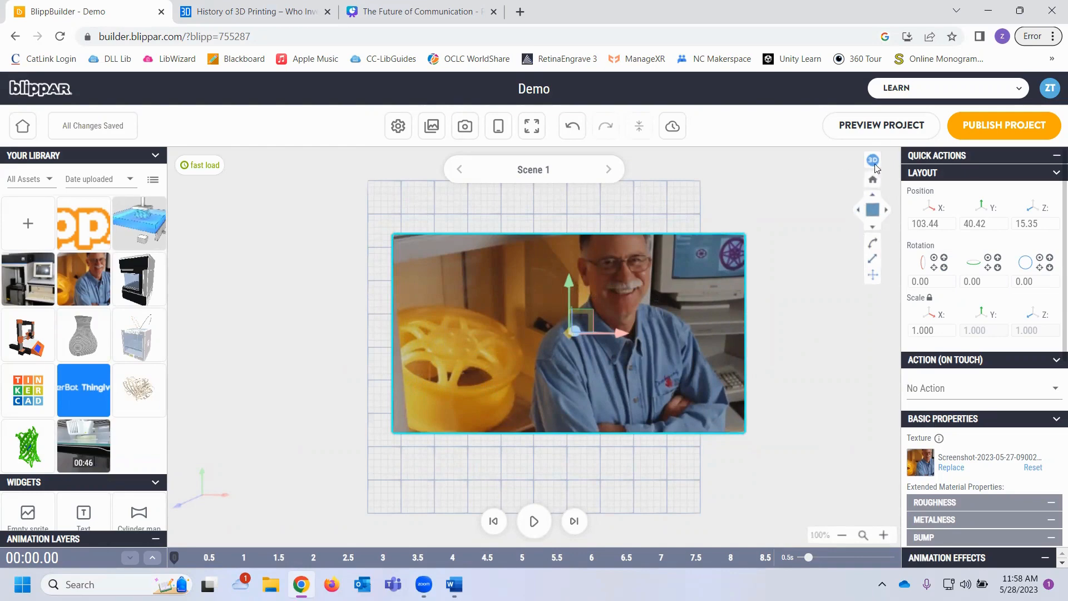
Scale the photo down proportionally to about 0.91.
{"action": "left_click", "coordinate": [873, 260]}
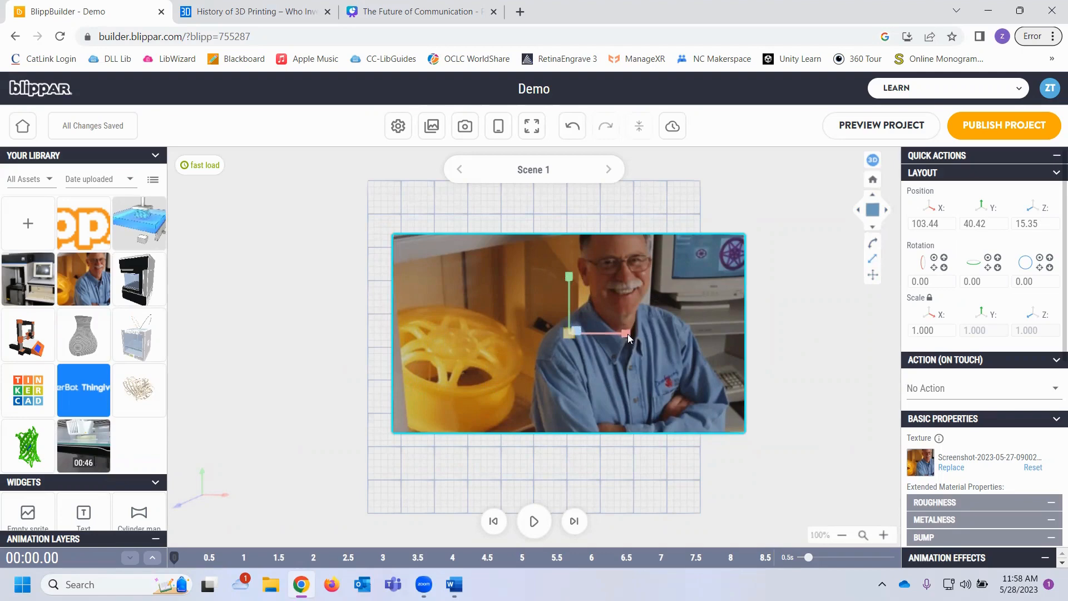
{"action": "mouse_move", "coordinate": [627, 334]}
{"action": "left_mouse_down"}
{"action": "mouse_move", "coordinate": [612, 331]}
{"action": "mouse_move", "coordinate": [621, 330]}
{"action": "left_mouse_up"}
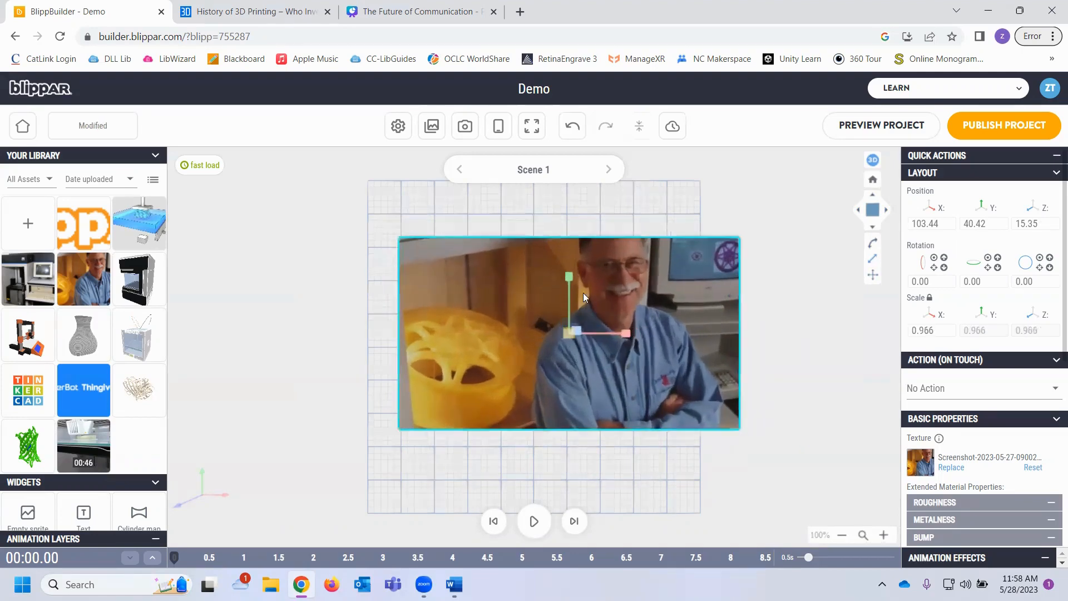
{"action": "left_click_drag", "start_coordinate": [570, 274], "coordinate": [567, 277]}
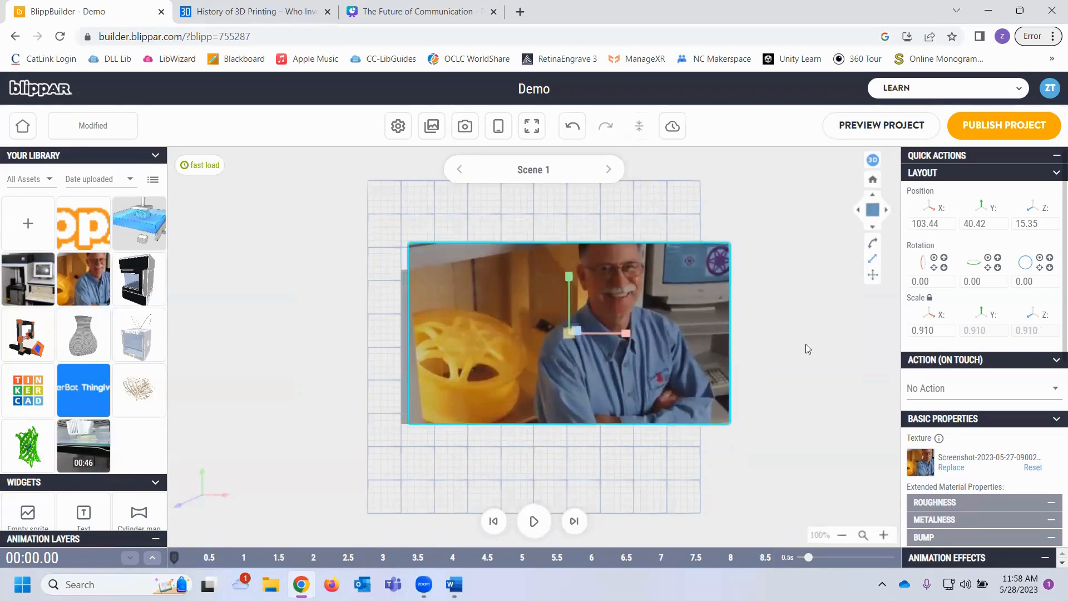
Try tilting the photo about its X axis by about -32 degrees and undo that tilt.
{"action": "left_click", "coordinate": [874, 245]}
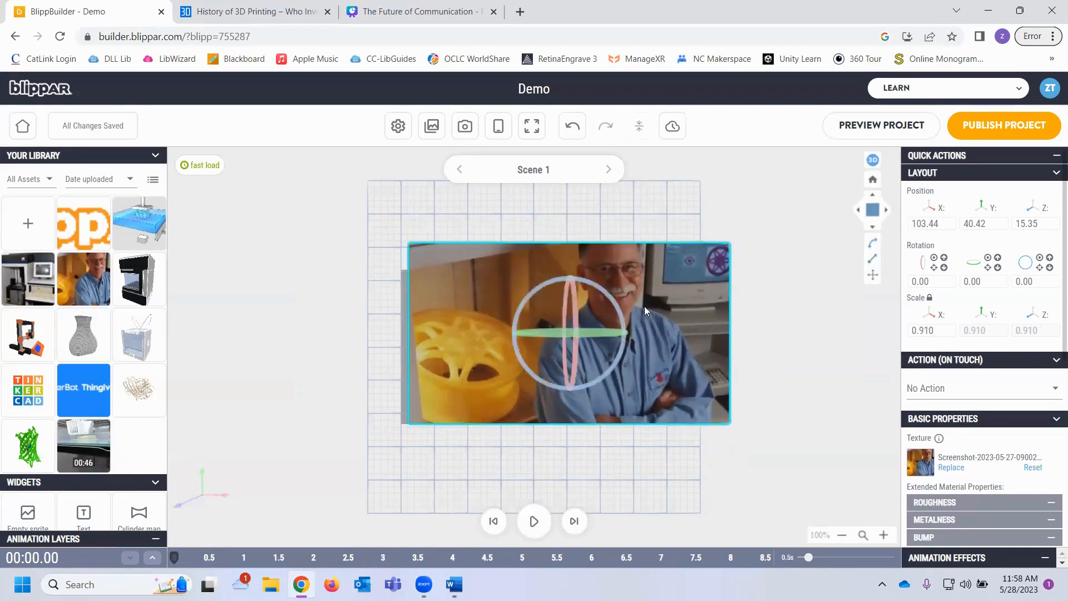
{"action": "left_click_drag", "start_coordinate": [605, 292], "coordinate": [569, 280]}
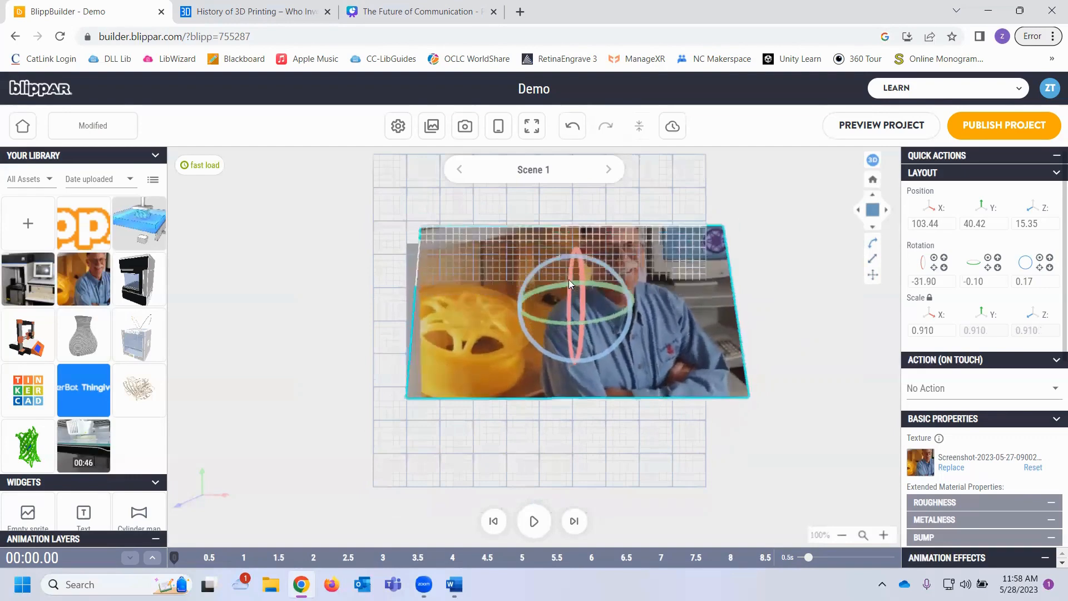
{"action": "key", "text": "ctrl+z"}
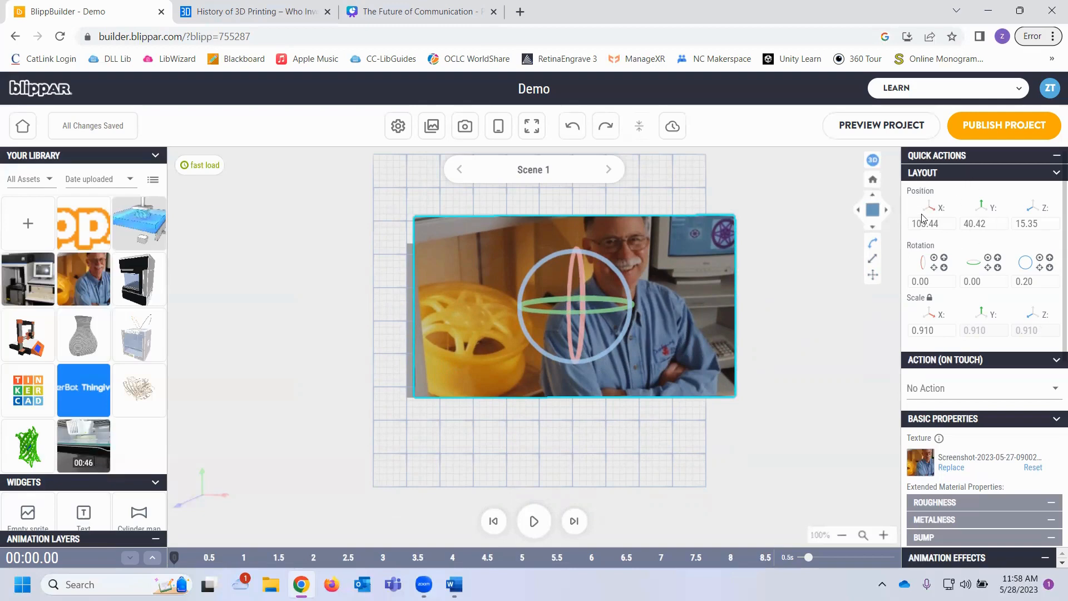
Set the photo's X position to 111 and move it forward off the marker to about Z 151.
{"action": "left_click_drag", "start_coordinate": [940, 225], "coordinate": [917, 227]}
{"action": "type", "text": "111"}
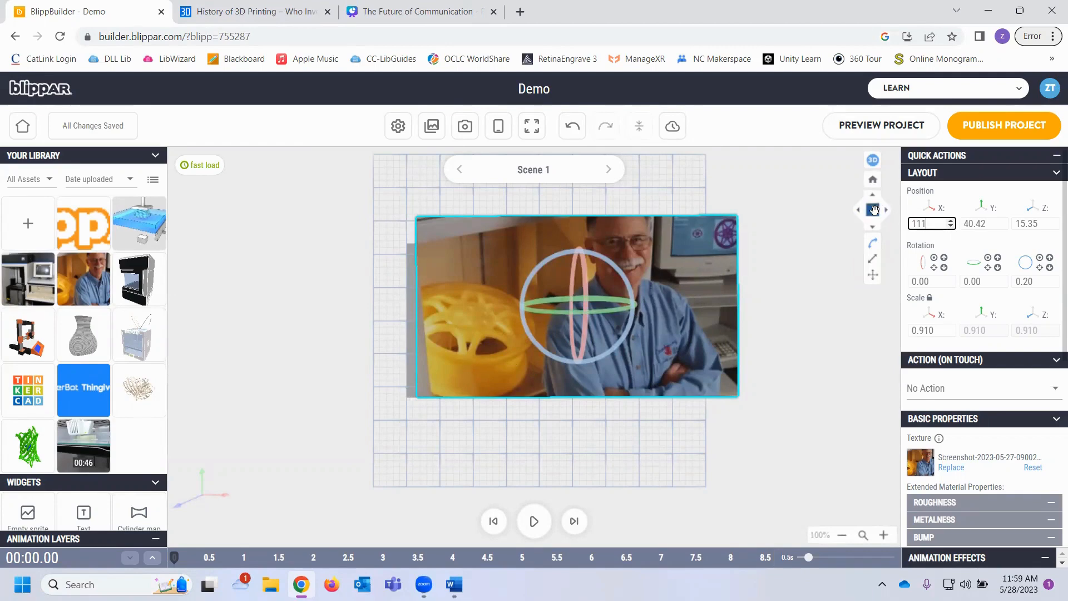
{"action": "left_click_drag", "start_coordinate": [874, 209], "coordinate": [780, 233]}
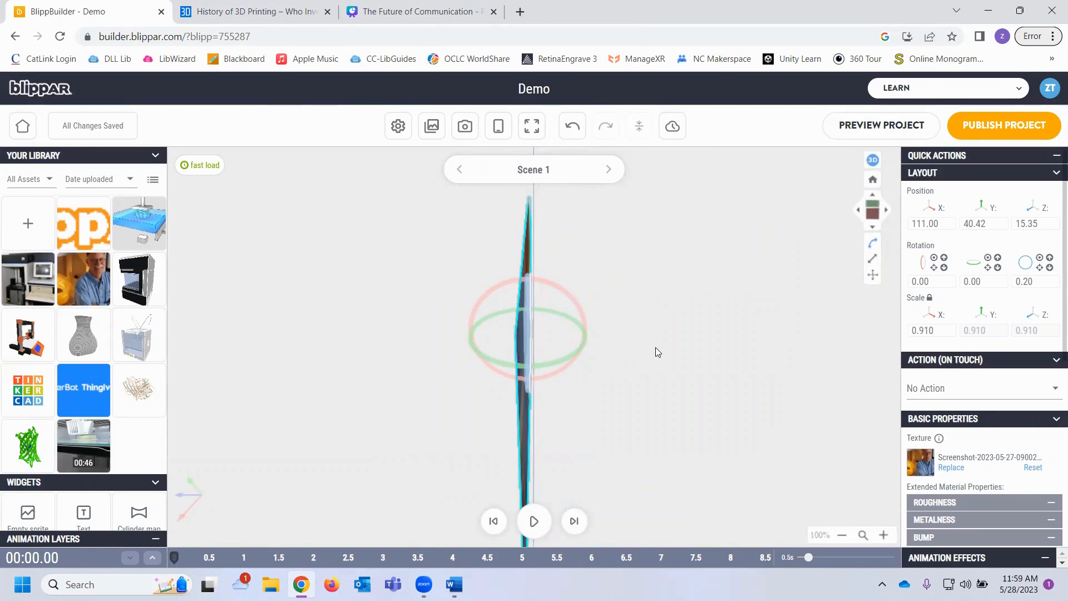
{"action": "left_click", "coordinate": [867, 213]}
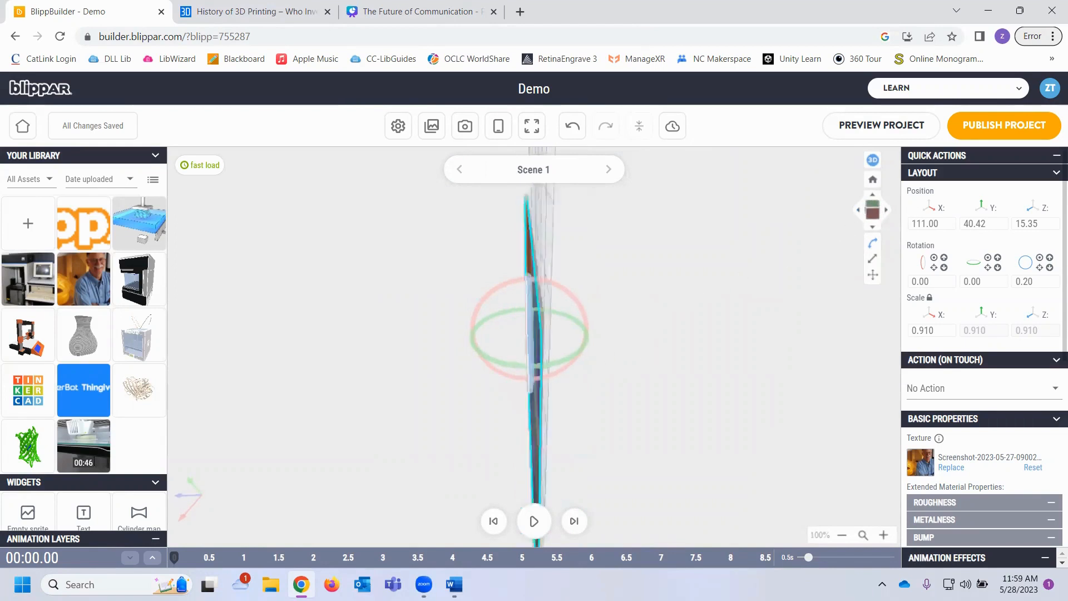
{"action": "left_click", "coordinate": [873, 275]}
{"action": "left_click_drag", "start_coordinate": [489, 342], "coordinate": [391, 356]}
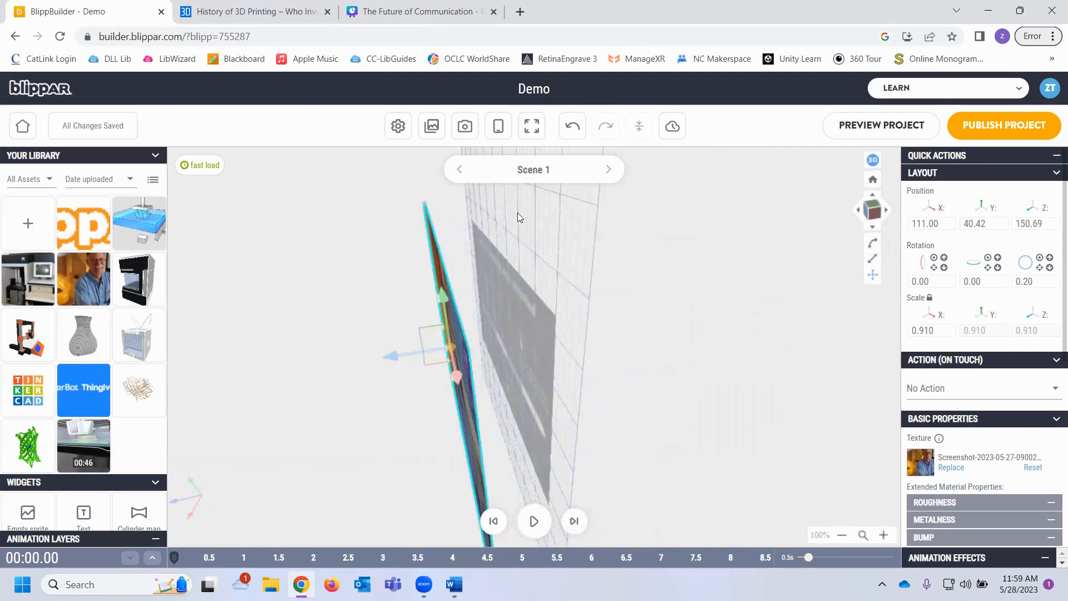
{"action": "left_click", "coordinate": [868, 211]}
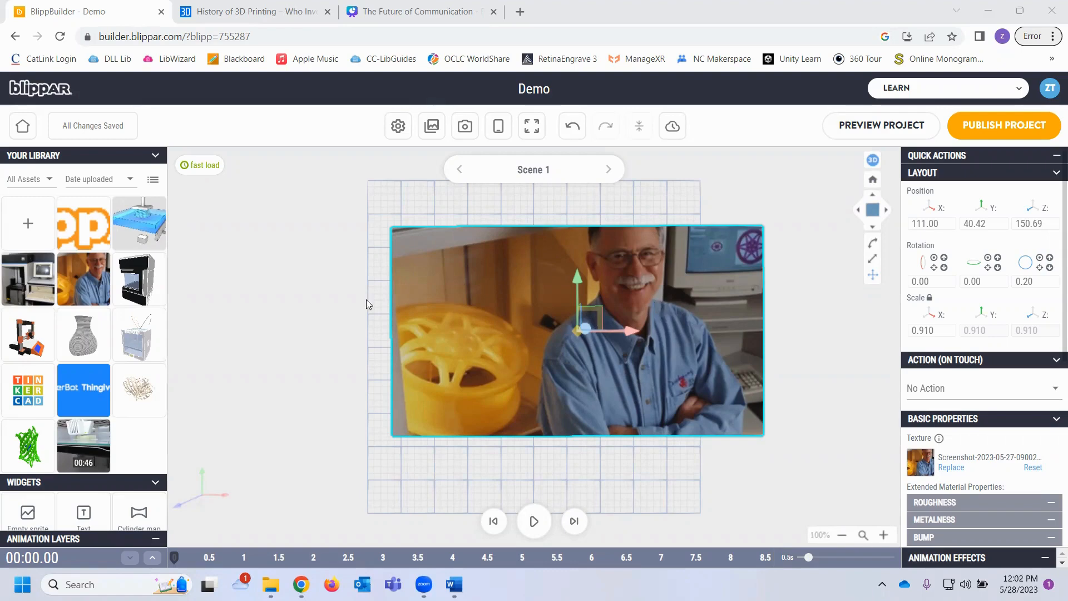
Add a text widget at the photo's upper-left corner, at about X -348, Y 236, Z 154, and rotate it about 24 degrees around Z.
{"action": "scroll", "coordinate": [40, 285], "scroll_direction": "down", "scroll_amount": 5}
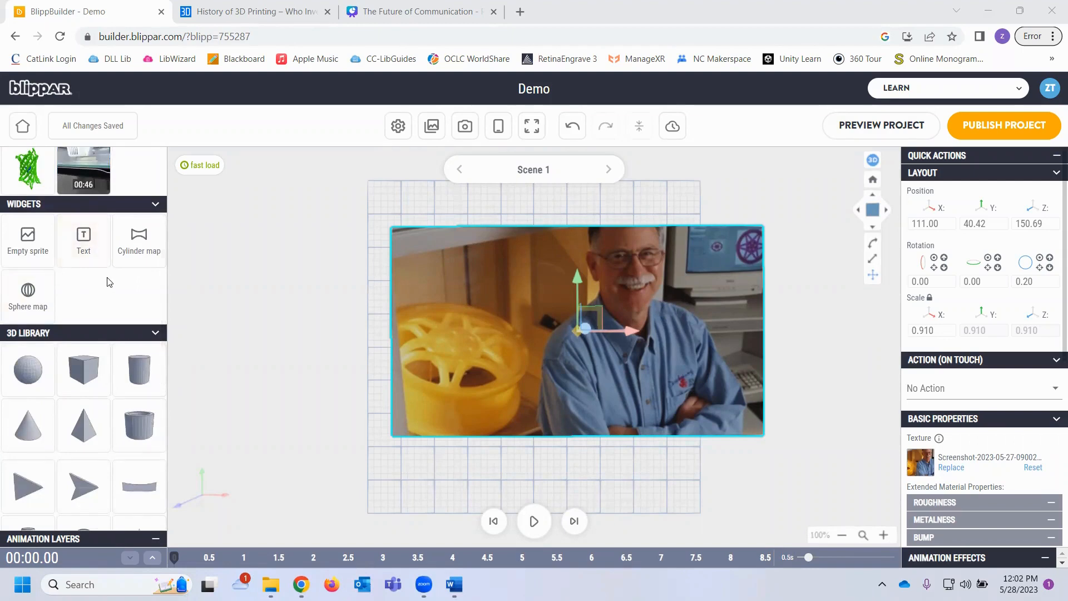
{"action": "left_click_drag", "start_coordinate": [94, 235], "coordinate": [398, 230]}
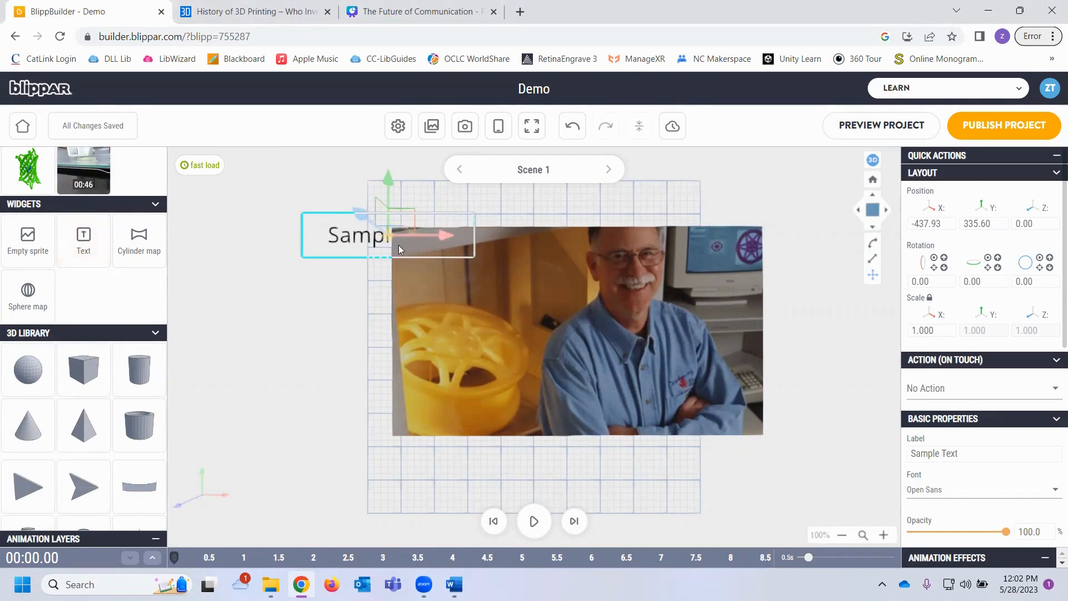
{"action": "left_click_drag", "start_coordinate": [364, 215], "coordinate": [326, 187]}
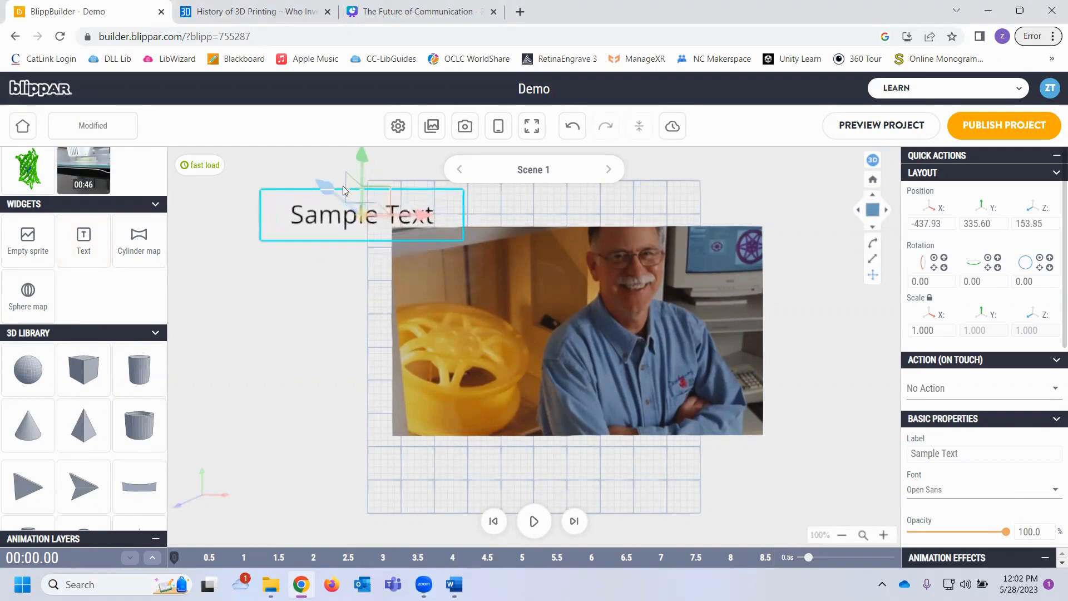
{"action": "left_click_drag", "start_coordinate": [366, 156], "coordinate": [363, 195]}
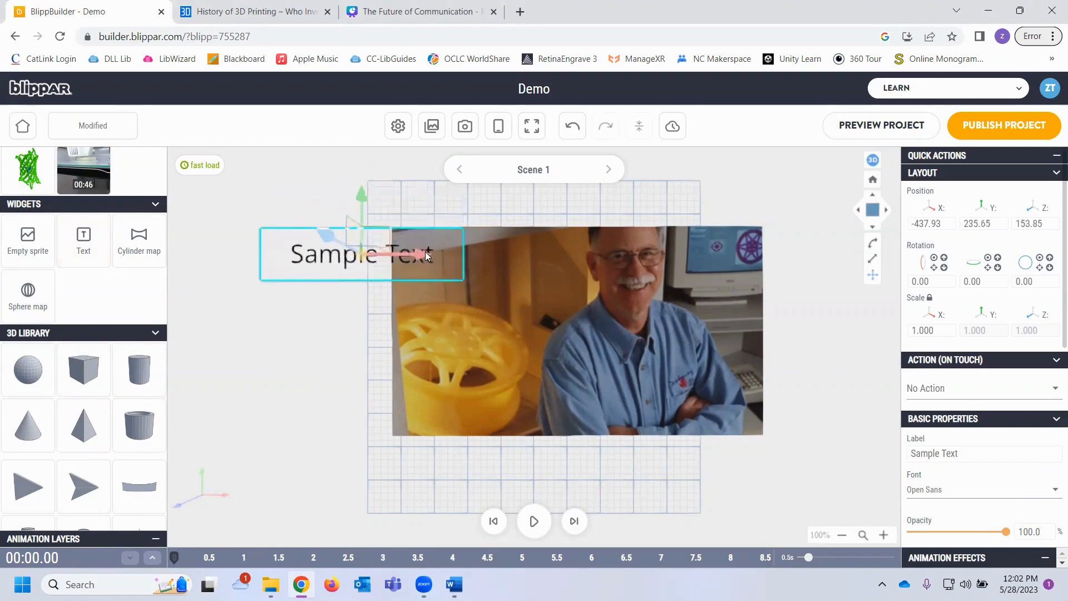
{"action": "left_click_drag", "start_coordinate": [425, 251], "coordinate": [458, 246]}
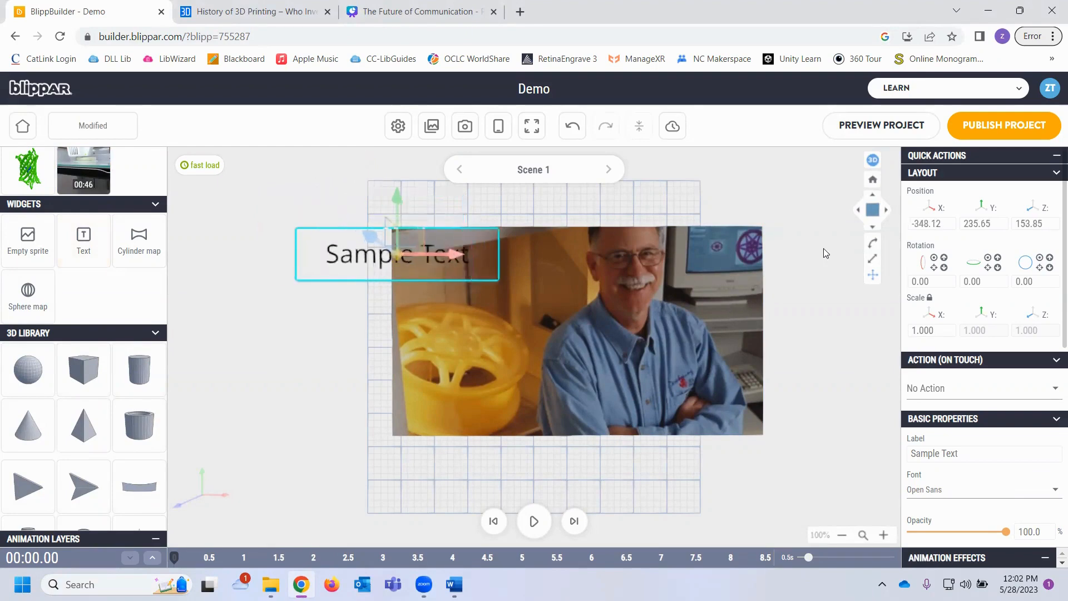
{"action": "left_click", "coordinate": [872, 243]}
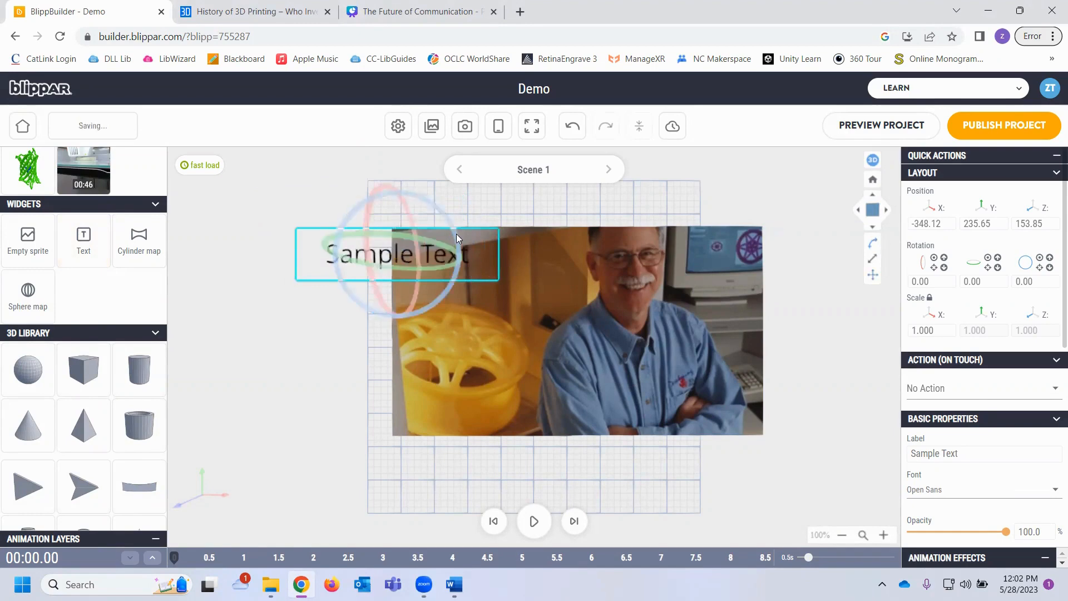
{"action": "left_click_drag", "start_coordinate": [456, 234], "coordinate": [443, 211]}
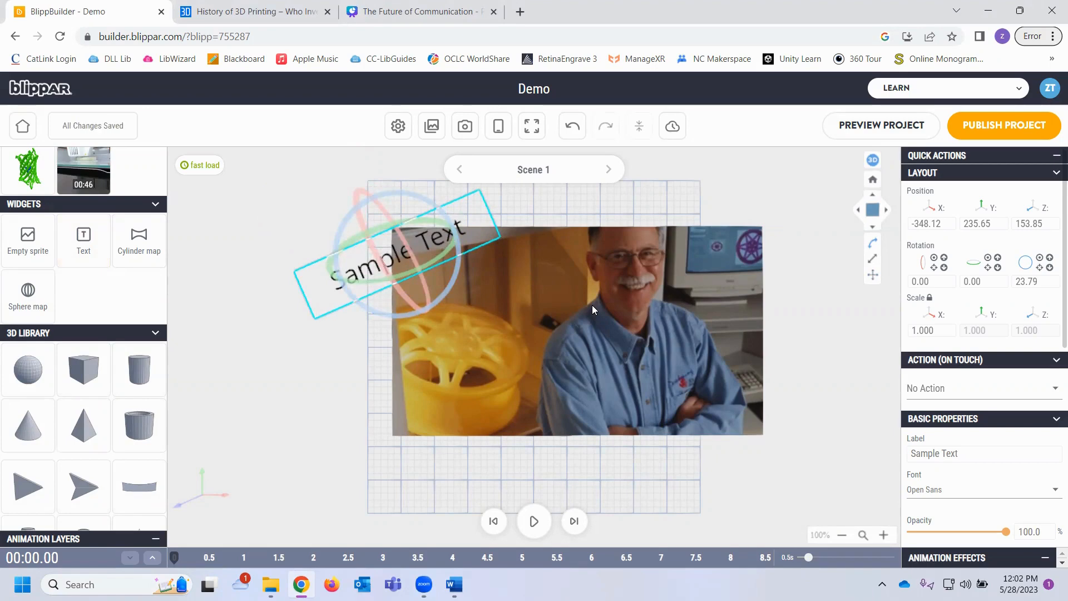
Change the text widget's label to "Mr. Hull" in the Raleway font at 100% opacity.
{"action": "scroll", "coordinate": [944, 388], "scroll_direction": "down", "scroll_amount": 3}
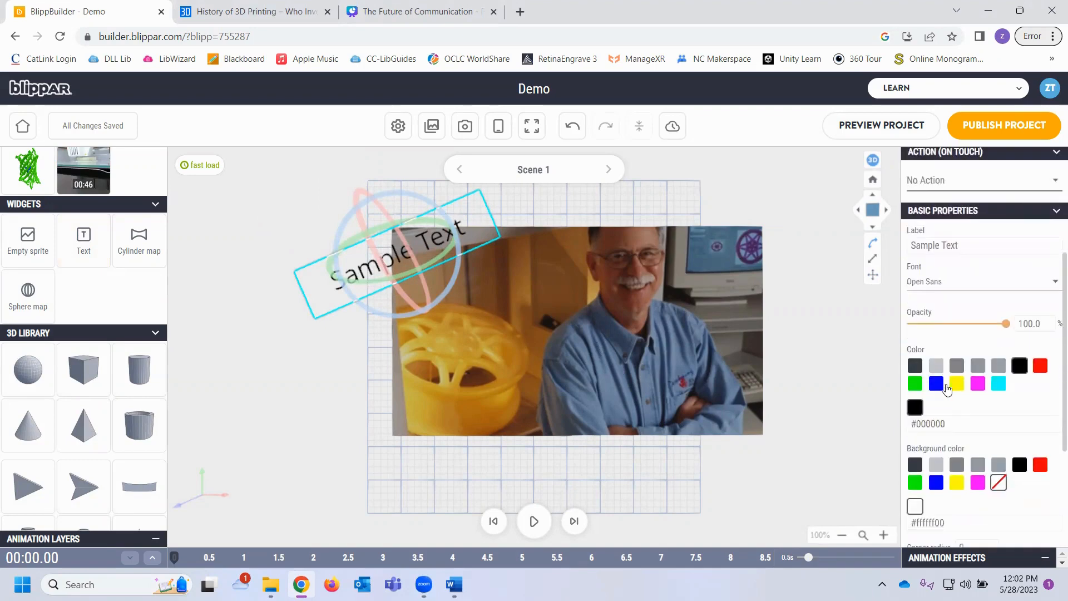
{"action": "left_click_drag", "start_coordinate": [965, 243], "coordinate": [903, 245]}
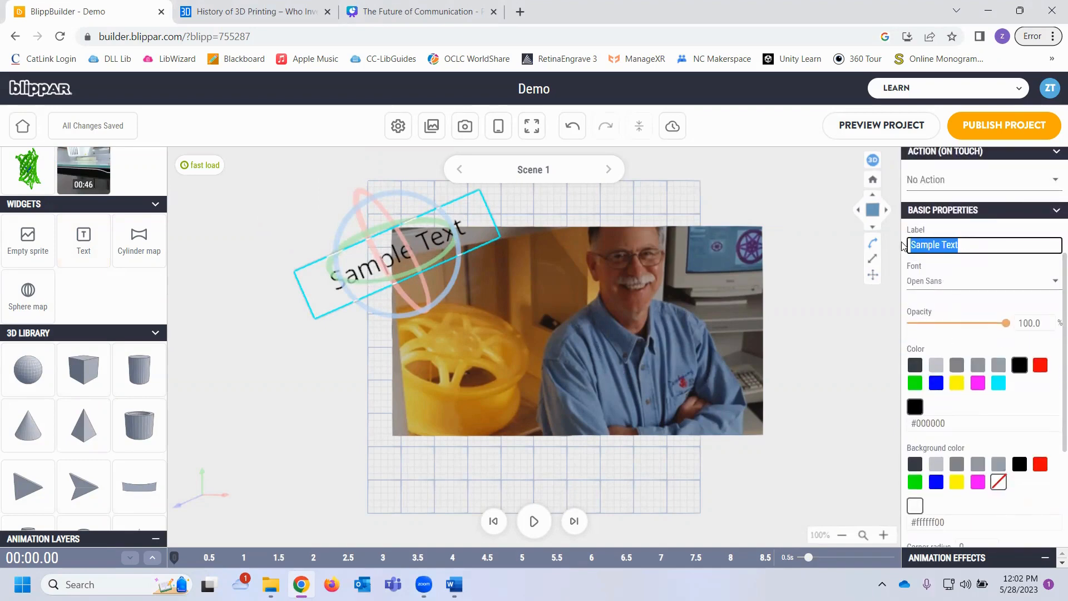
{"action": "type", "text": "Mr. Hull"}
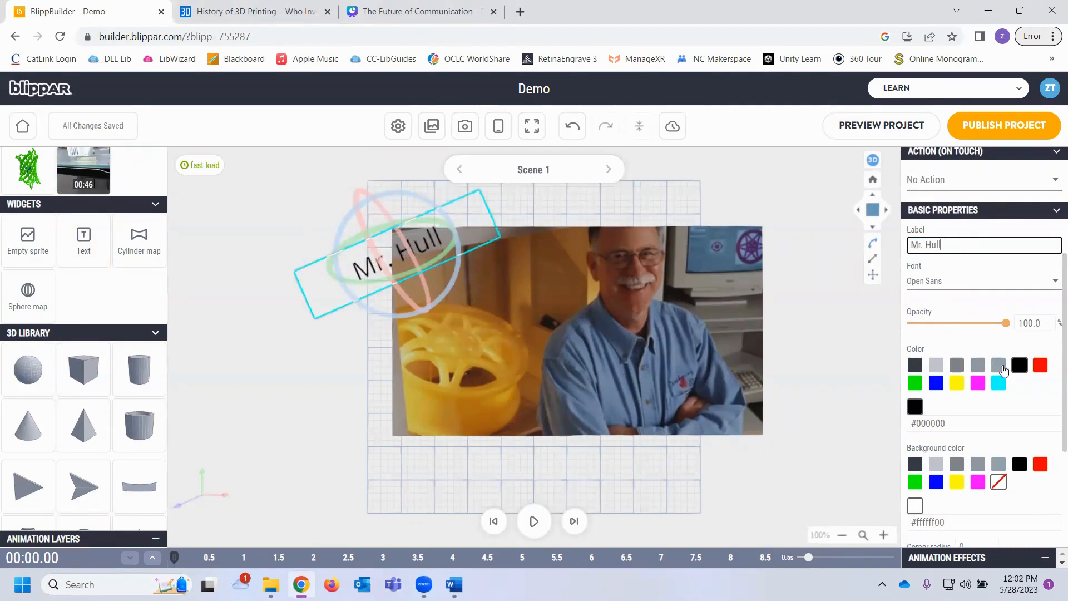
{"action": "left_click", "coordinate": [957, 281]}
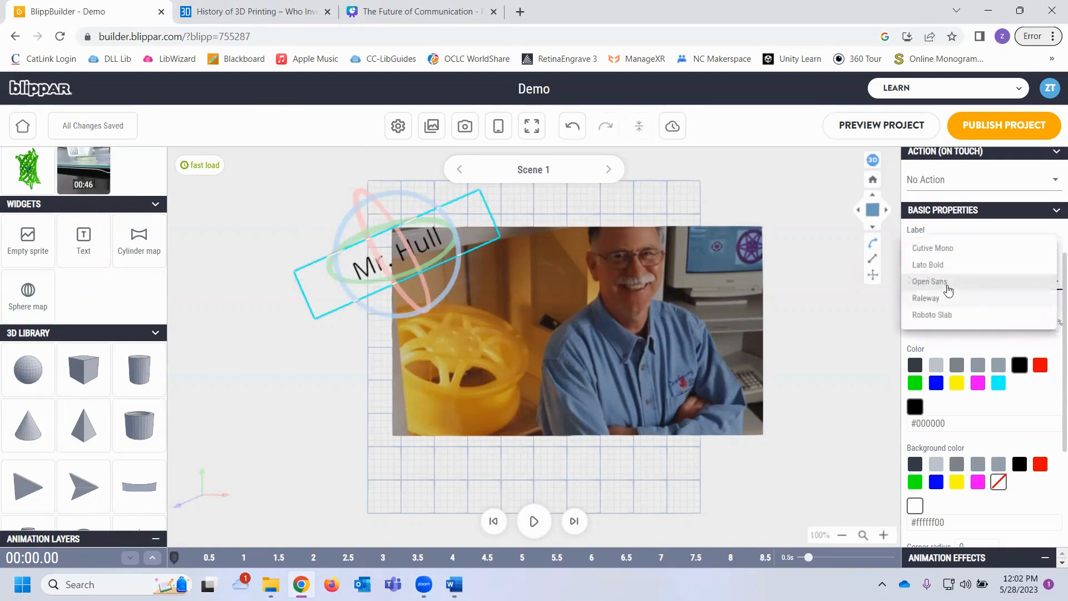
{"action": "left_click", "coordinate": [945, 300]}
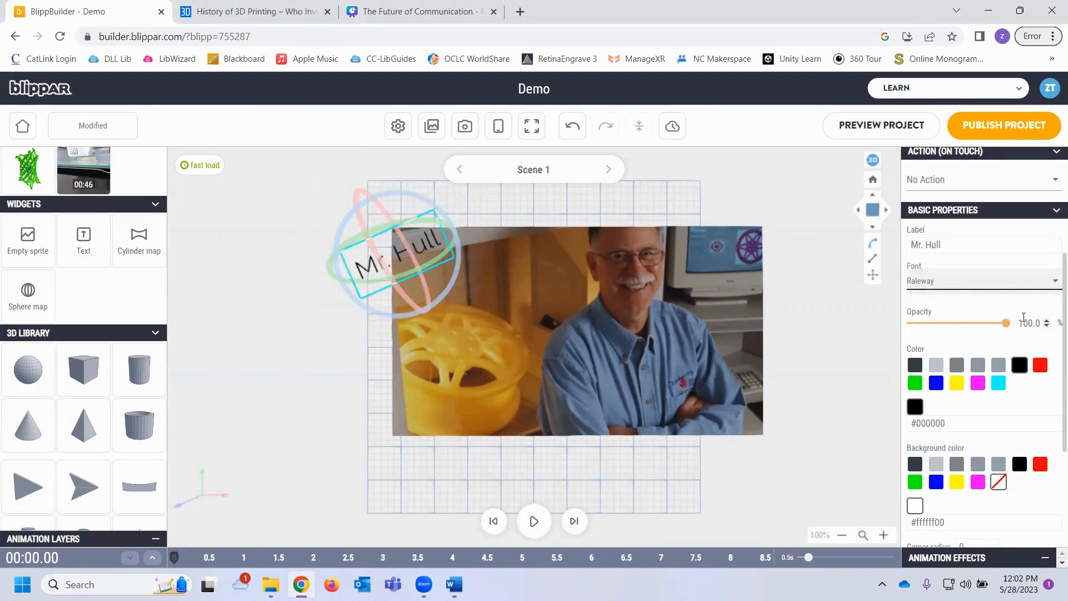
{"action": "mouse_move", "coordinate": [1006, 323]}
{"action": "left_mouse_down"}
{"action": "mouse_move", "coordinate": [933, 324]}
{"action": "mouse_move", "coordinate": [1011, 324]}
{"action": "left_mouse_up"}
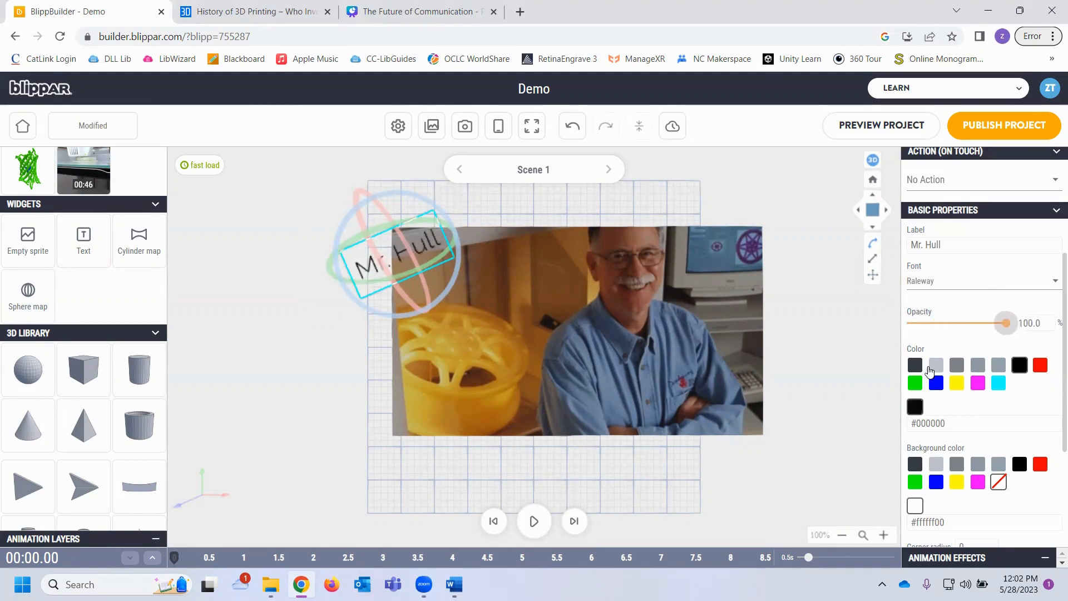
Try several colors on the "Mr. Hull" text and settle on green (#00ff00).
{"action": "left_click", "coordinate": [915, 383]}
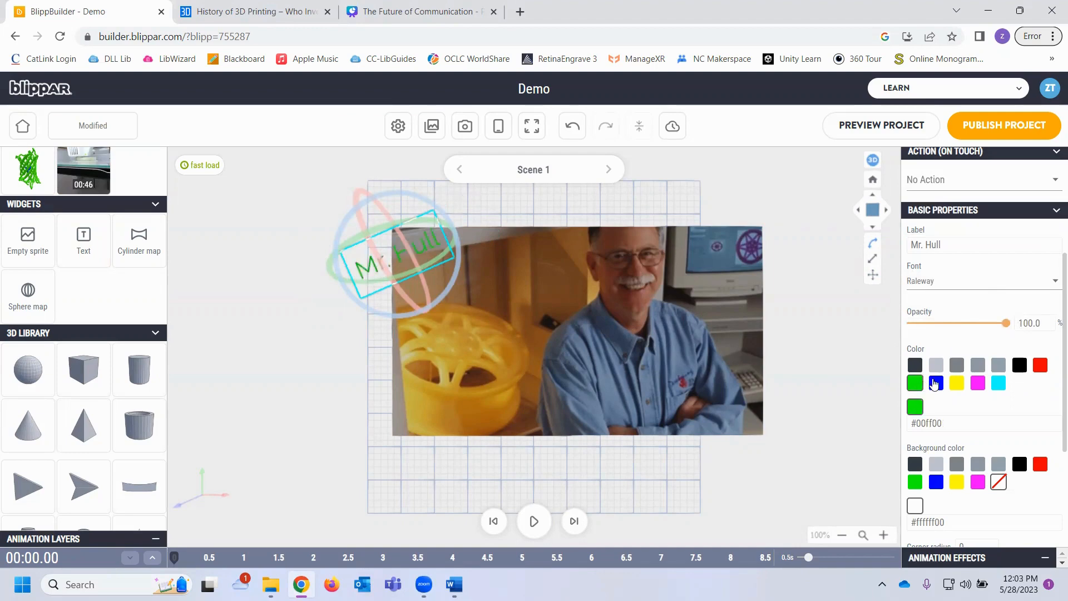
{"action": "left_click", "coordinate": [936, 365]}
{"action": "left_click", "coordinate": [936, 382]}
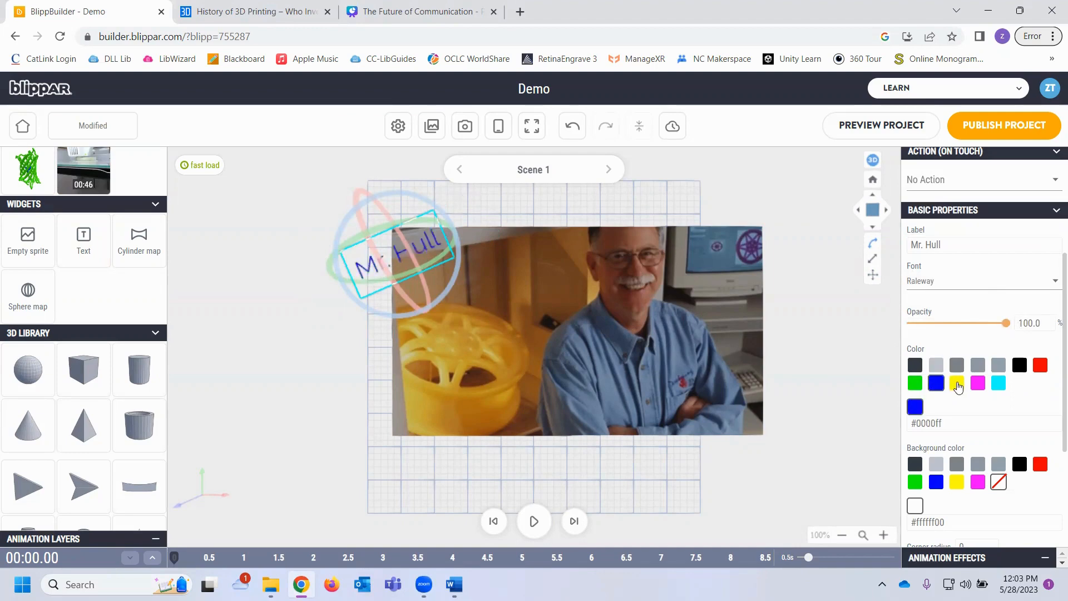
{"action": "left_click", "coordinate": [957, 383]}
{"action": "left_click", "coordinate": [978, 383]}
{"action": "left_click", "coordinate": [998, 382]}
{"action": "left_click", "coordinate": [998, 365]}
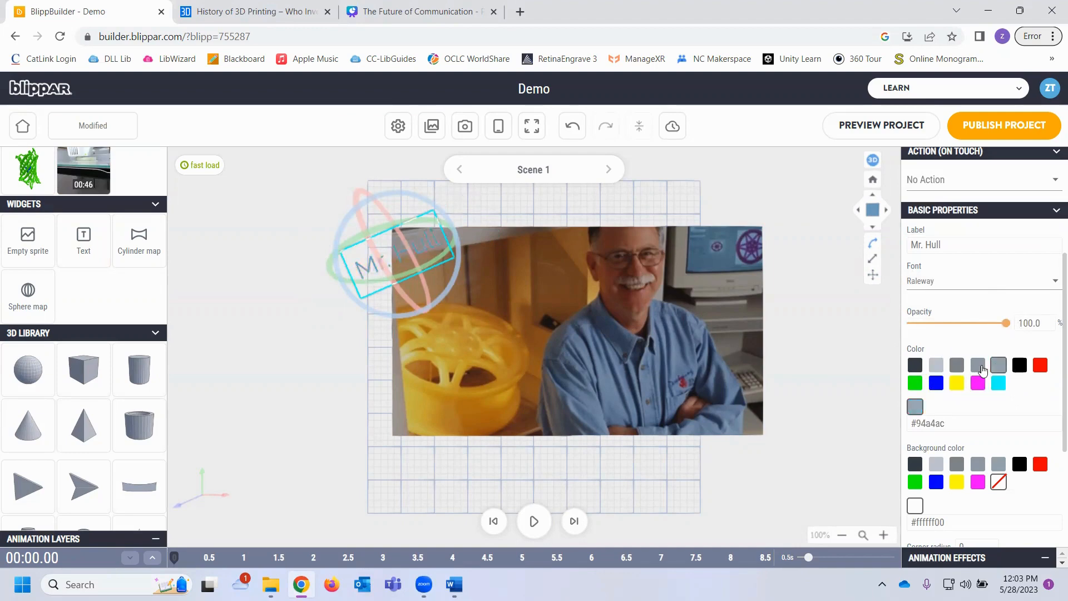
{"action": "left_click", "coordinate": [978, 365]}
{"action": "left_click", "coordinate": [957, 365]}
{"action": "left_click", "coordinate": [915, 383]}
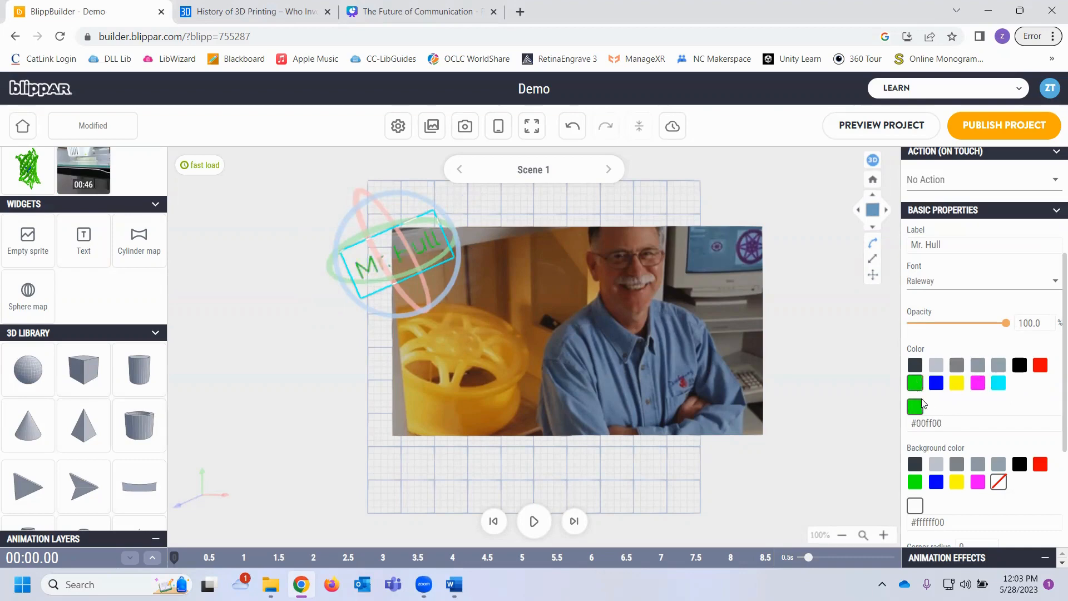
Try dark and gray backgrounds behind the "Mr. Hull" text and settle on blue.
{"action": "left_click", "coordinate": [915, 463]}
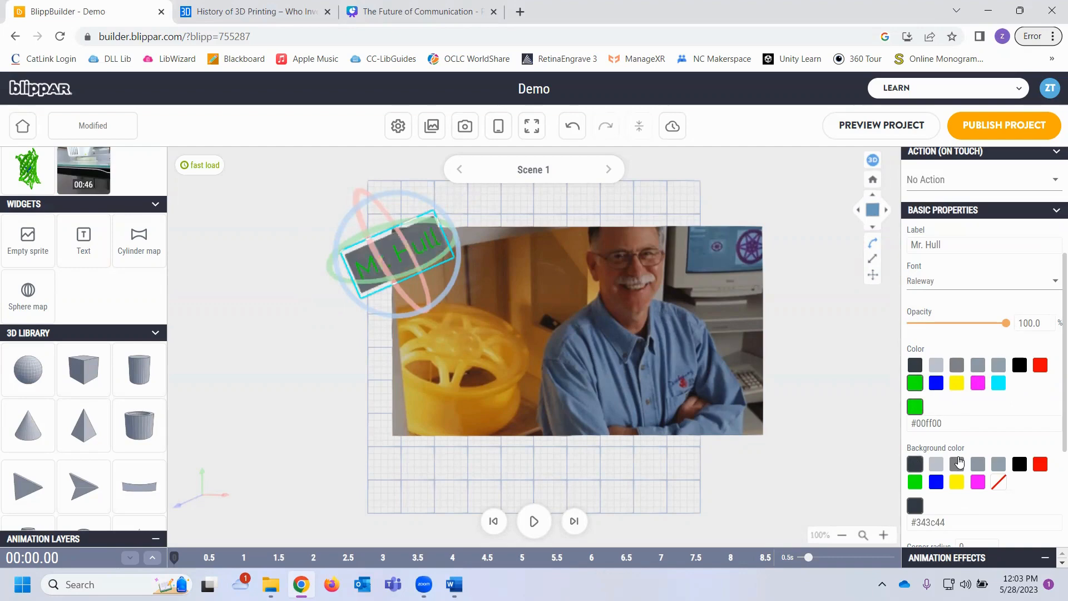
{"action": "left_click", "coordinate": [957, 463]}
{"action": "left_click", "coordinate": [936, 481]}
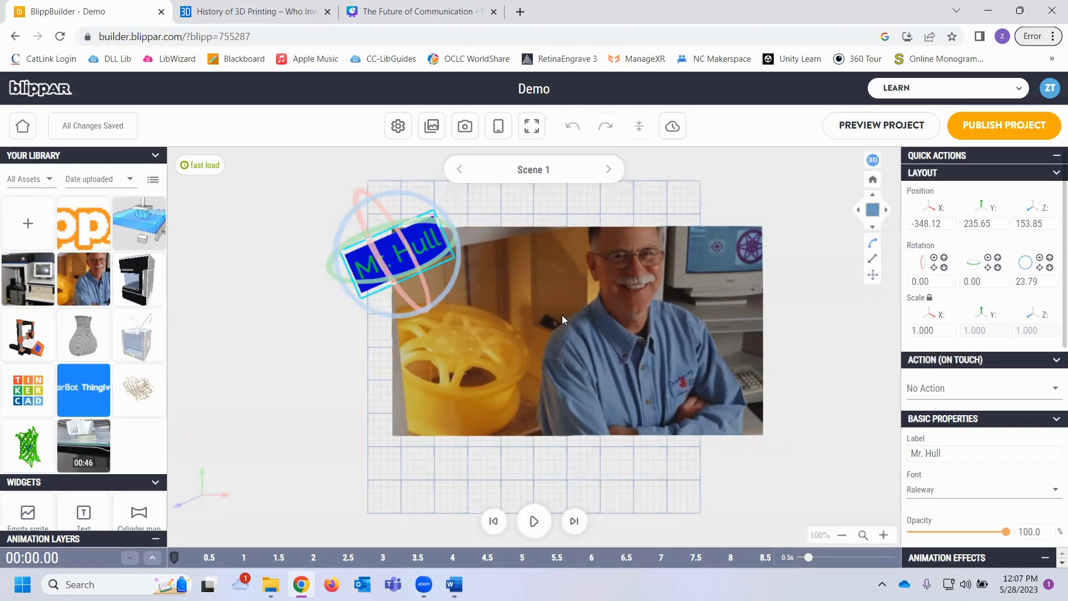
Find the 2.2 MB "3D Printer" model in the Sketchfab results, inspect it in 3D on its Sketchfab page, and import it.
{"action": "left_click", "coordinate": [32, 226]}
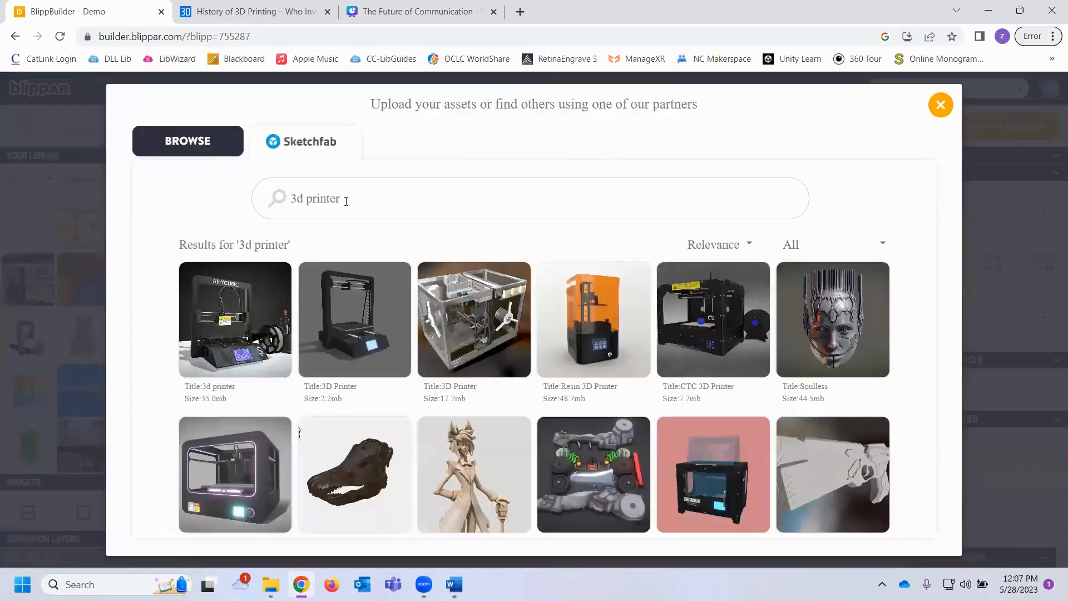
{"action": "left_click", "coordinate": [339, 200]}
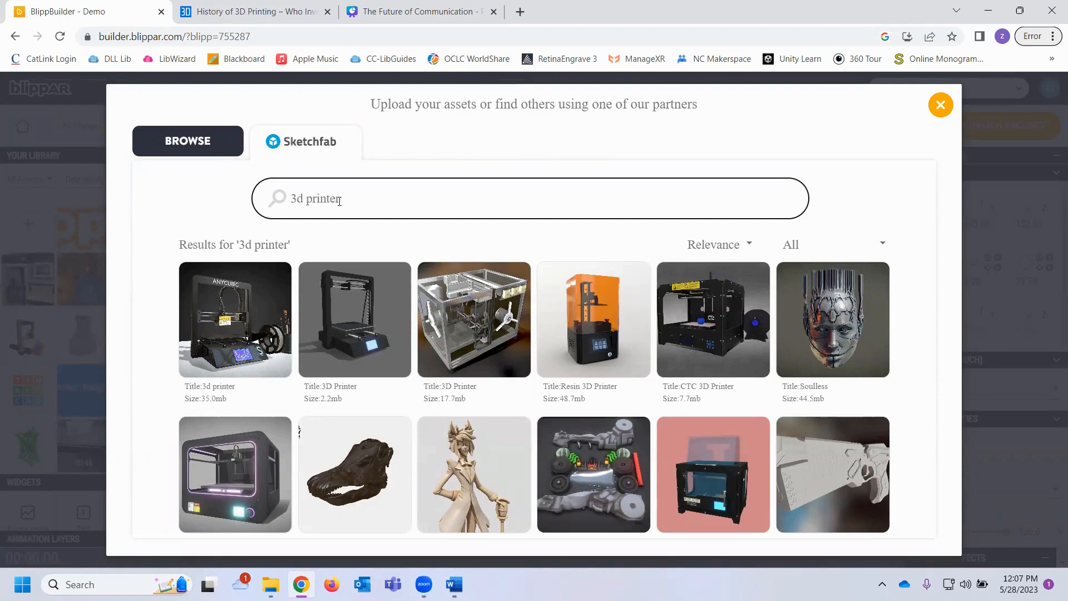
{"action": "left_click", "coordinate": [355, 319]}
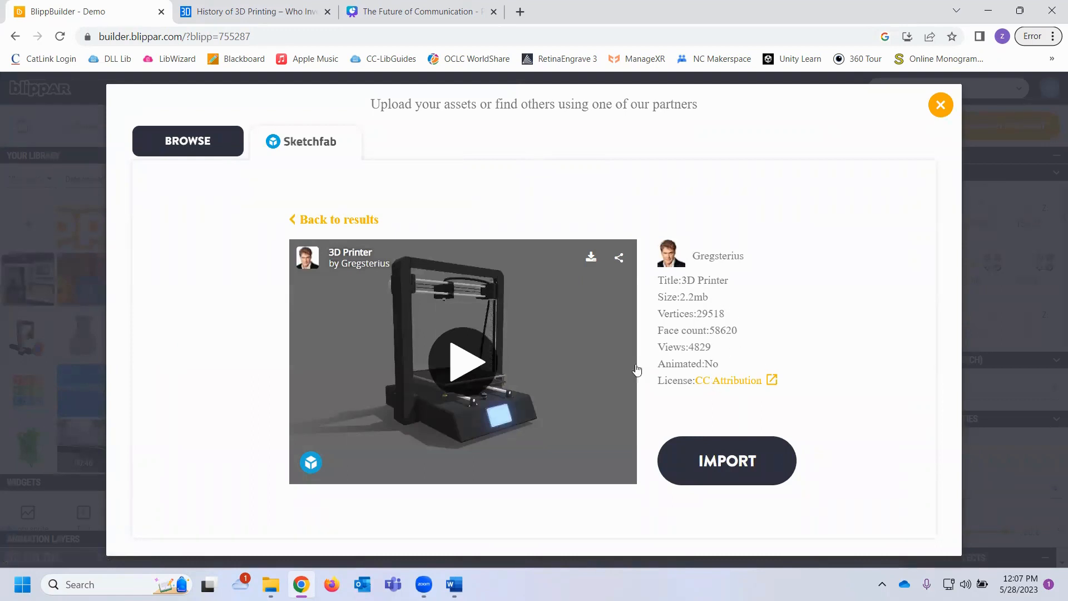
{"action": "left_click", "coordinate": [309, 462]}
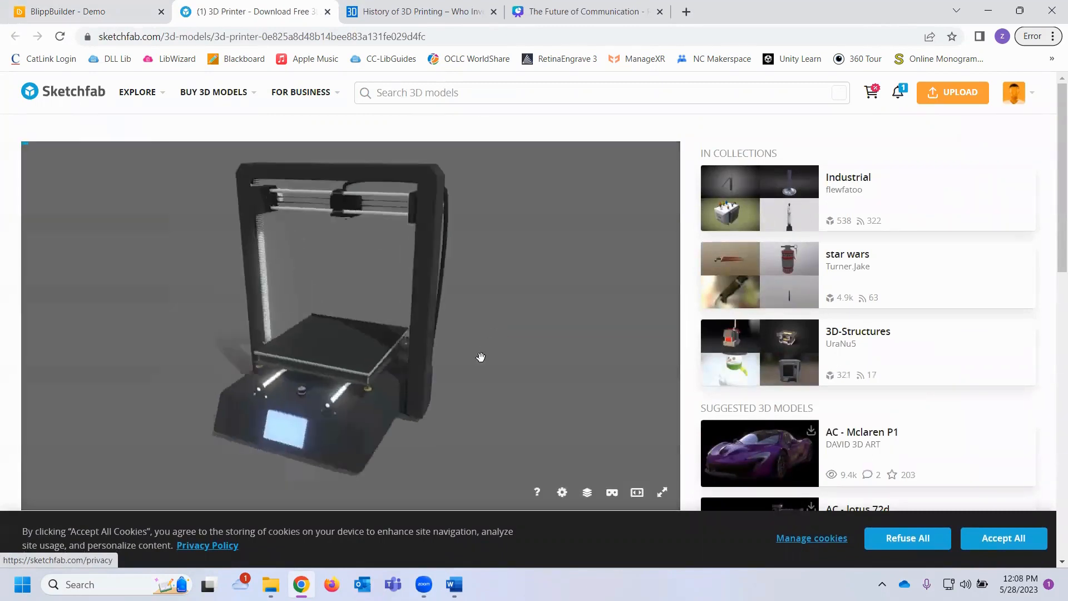
{"action": "left_click_drag", "start_coordinate": [479, 358], "coordinate": [444, 384]}
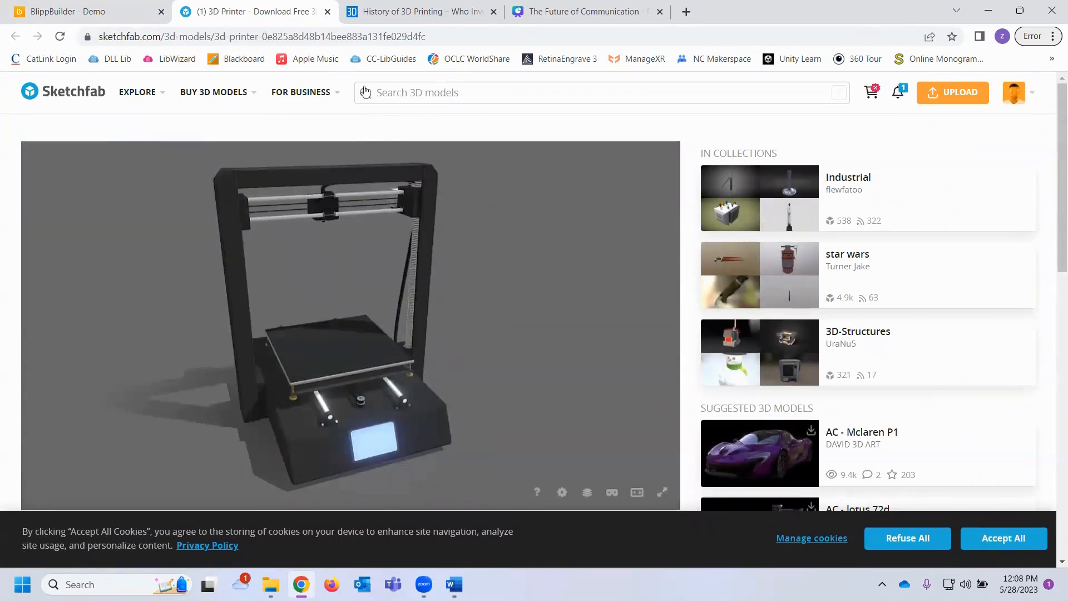
{"action": "left_click", "coordinate": [328, 12]}
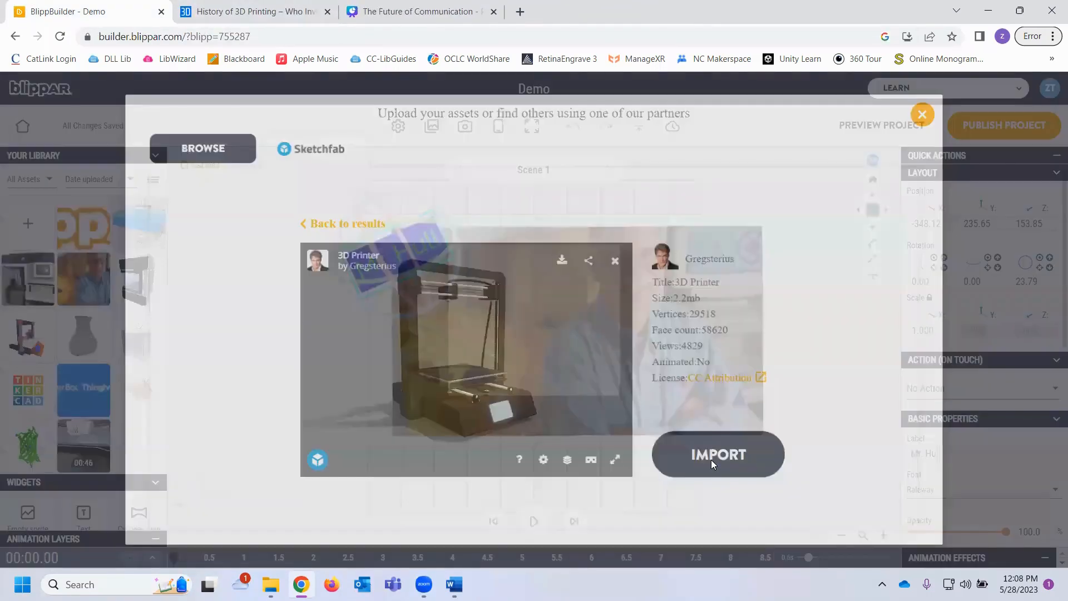
{"action": "left_click", "coordinate": [711, 460]}
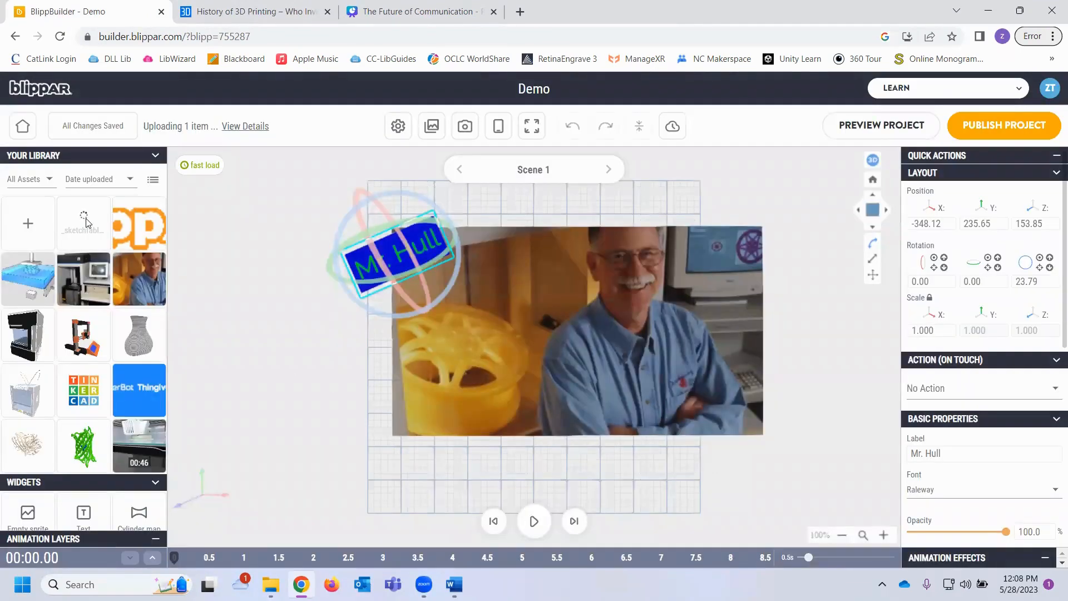
Place the imported 3D printer model on the photo at about X 115, Y -102, Z 151 and scale it up to about 0.121.
{"action": "left_click_drag", "start_coordinate": [84, 215], "coordinate": [585, 397]}
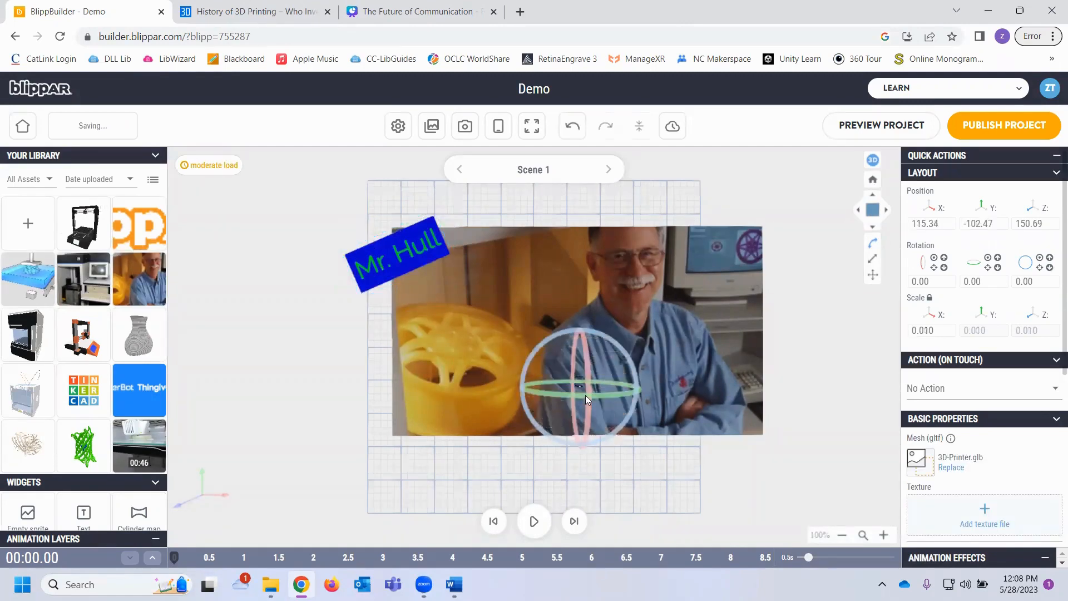
{"action": "left_click", "coordinate": [872, 259]}
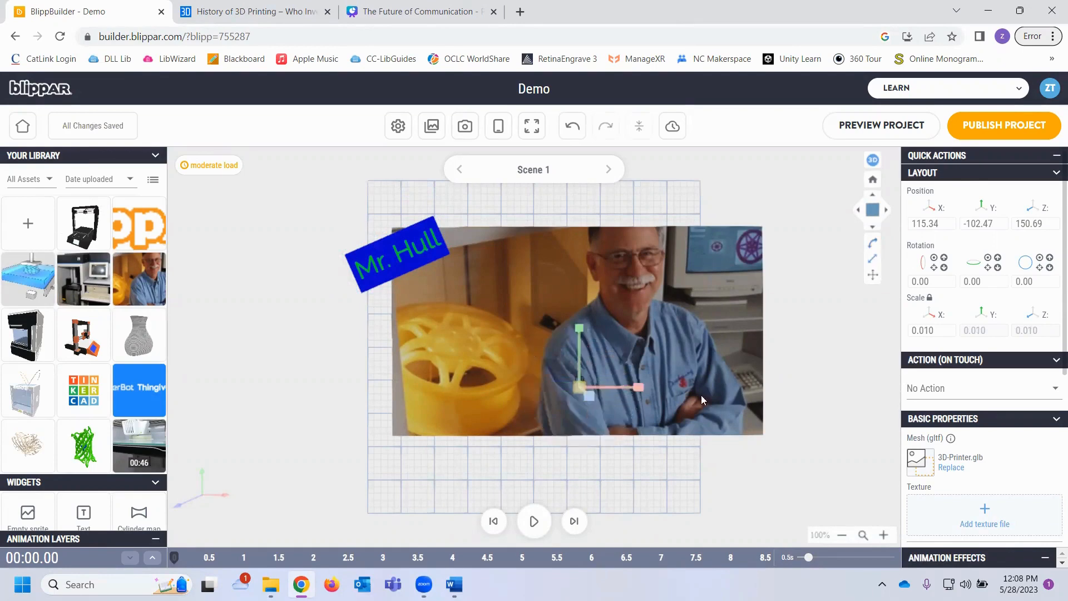
{"action": "left_click_drag", "start_coordinate": [637, 386], "coordinate": [725, 386]}
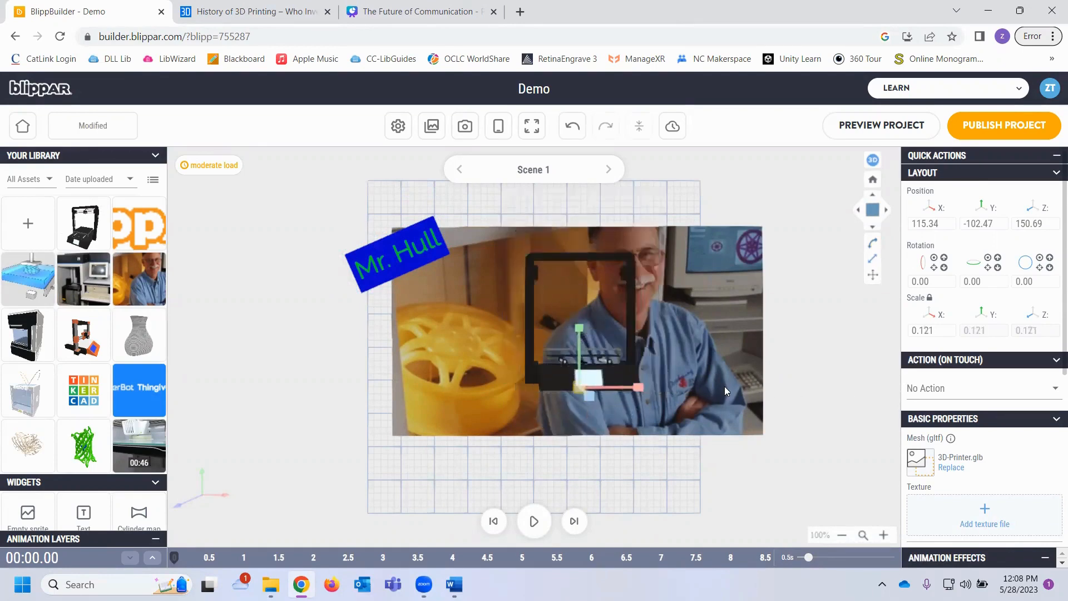
Move the 3D printer model to about Y -174, Z 288 and rotate it about -31 degrees around Y.
{"action": "left_click", "coordinate": [873, 275]}
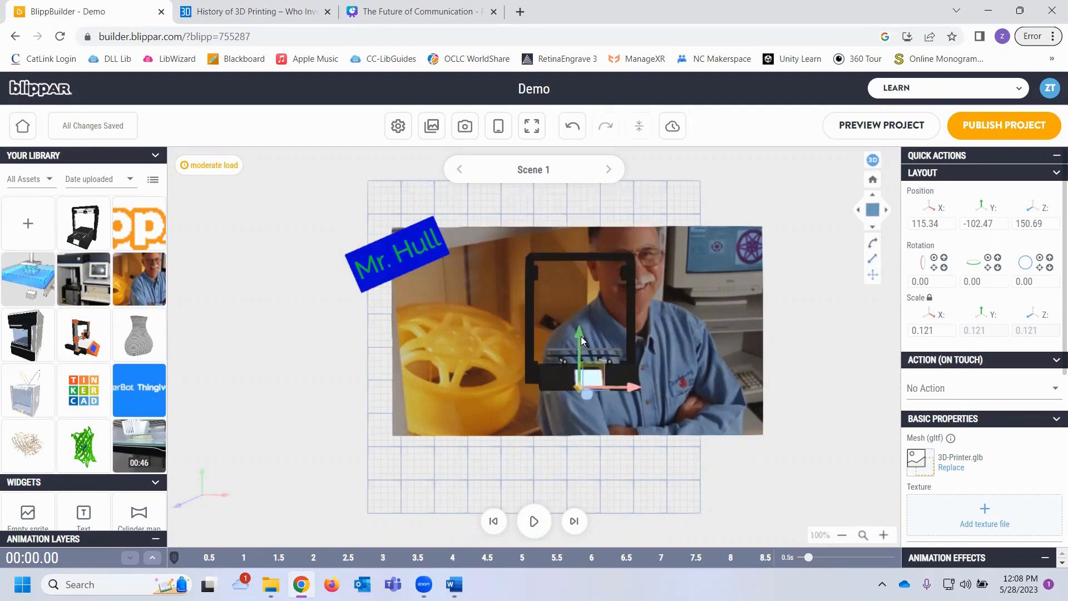
{"action": "left_click_drag", "start_coordinate": [580, 336], "coordinate": [614, 444]}
{"action": "left_click", "coordinate": [872, 245]}
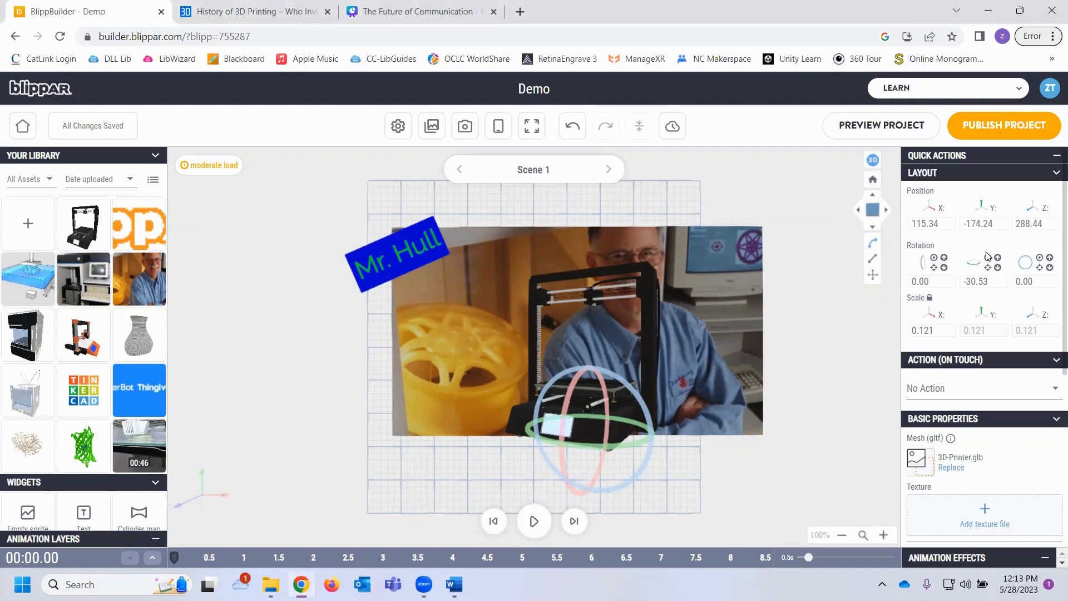
{"action": "left_click", "coordinate": [953, 394]}
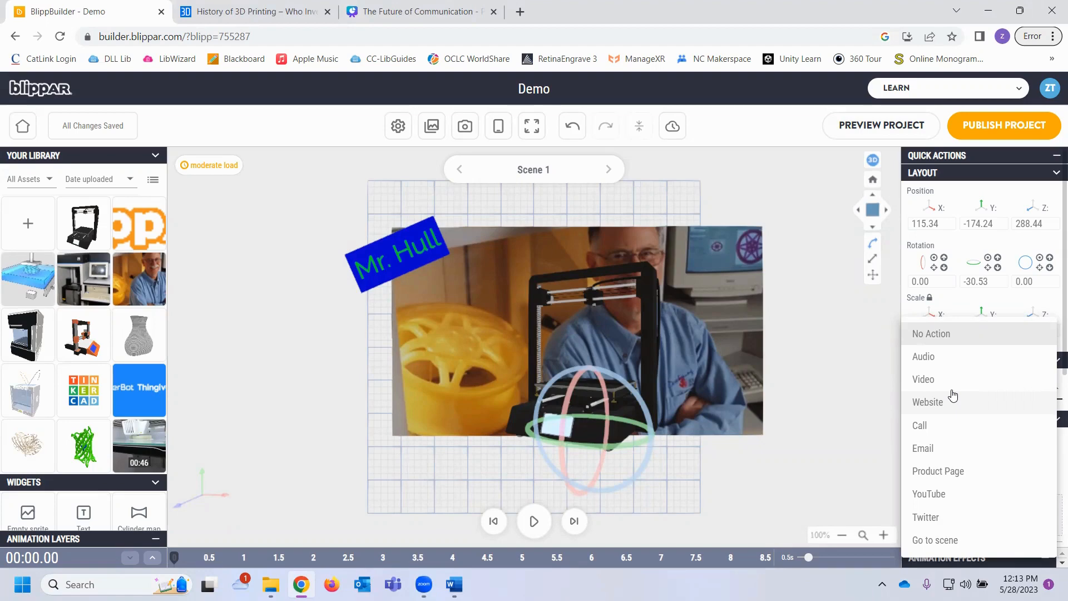
{"action": "left_click", "coordinate": [948, 404]}
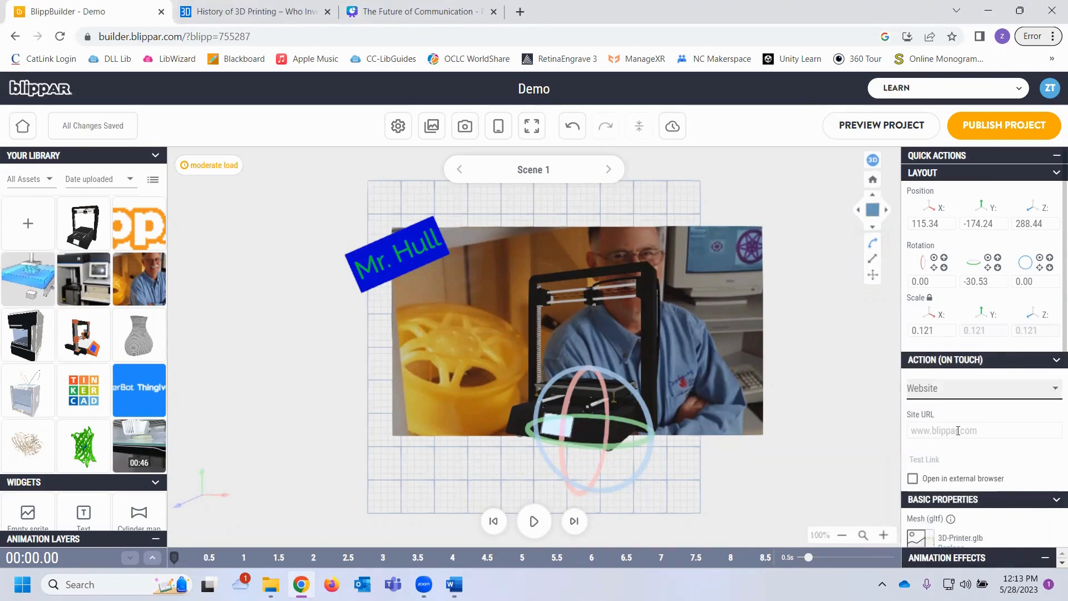
{"action": "left_click", "coordinate": [178, 12]}
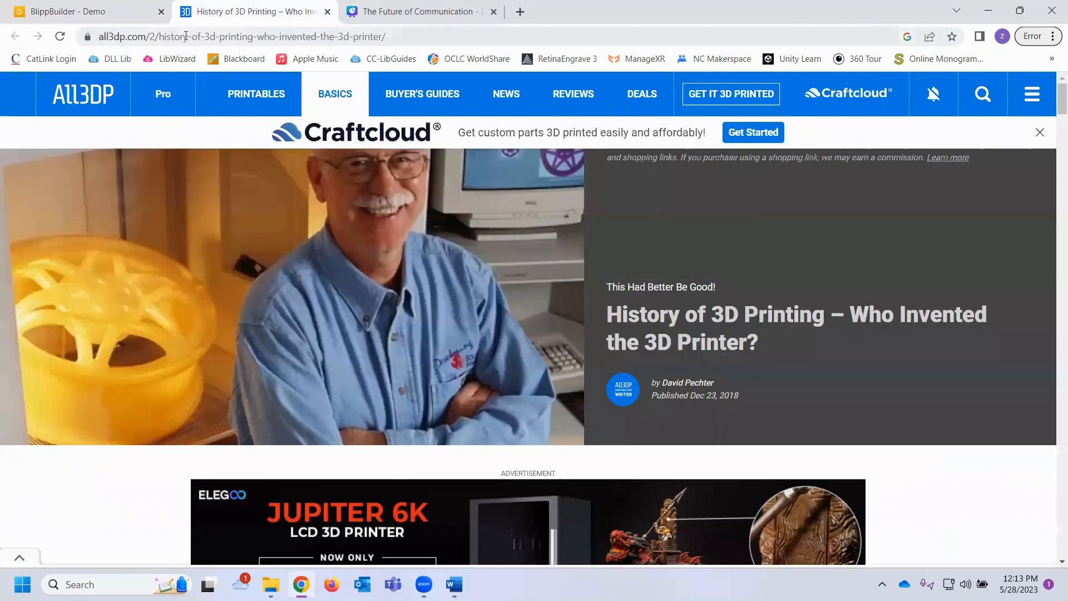
{"action": "left_click", "coordinate": [186, 38]}
{"action": "key", "text": "ctrl+c"}
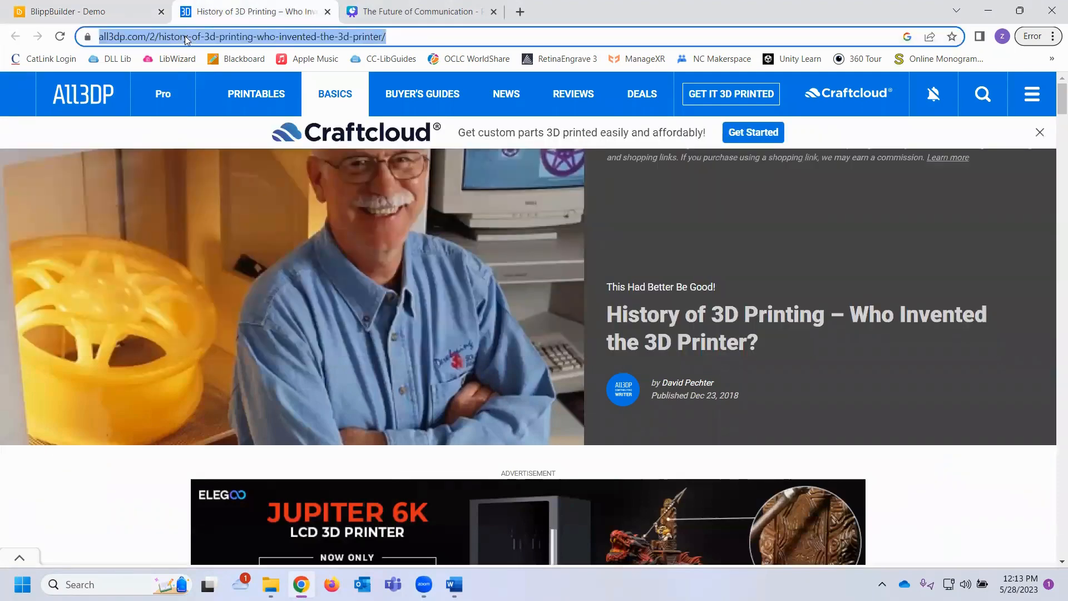
{"action": "left_click", "coordinate": [83, 11]}
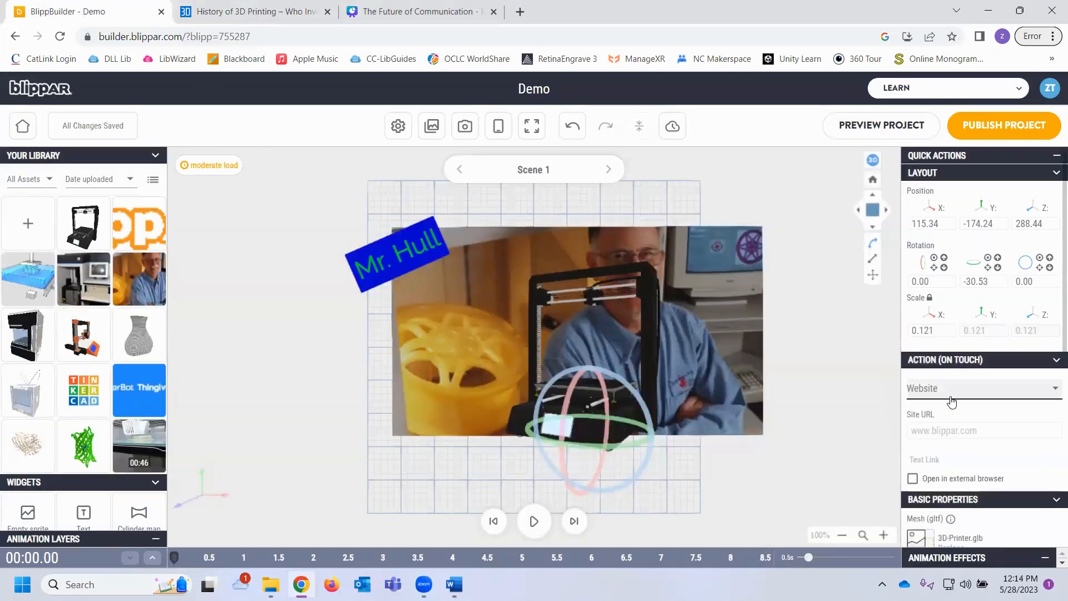
{"action": "left_click", "coordinate": [948, 431]}
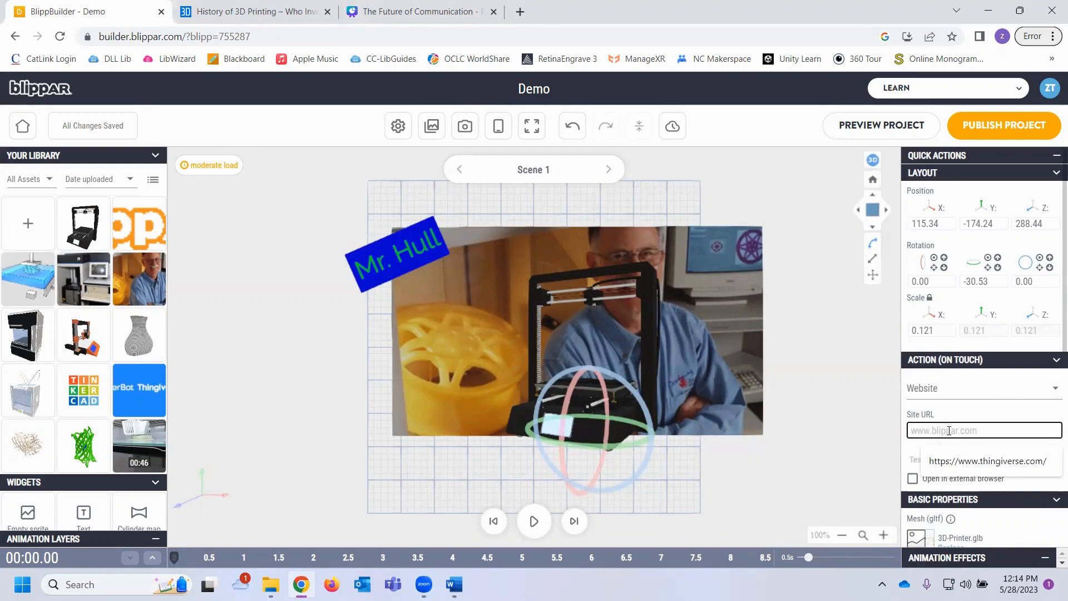
{"action": "key", "text": "ctrl+v"}
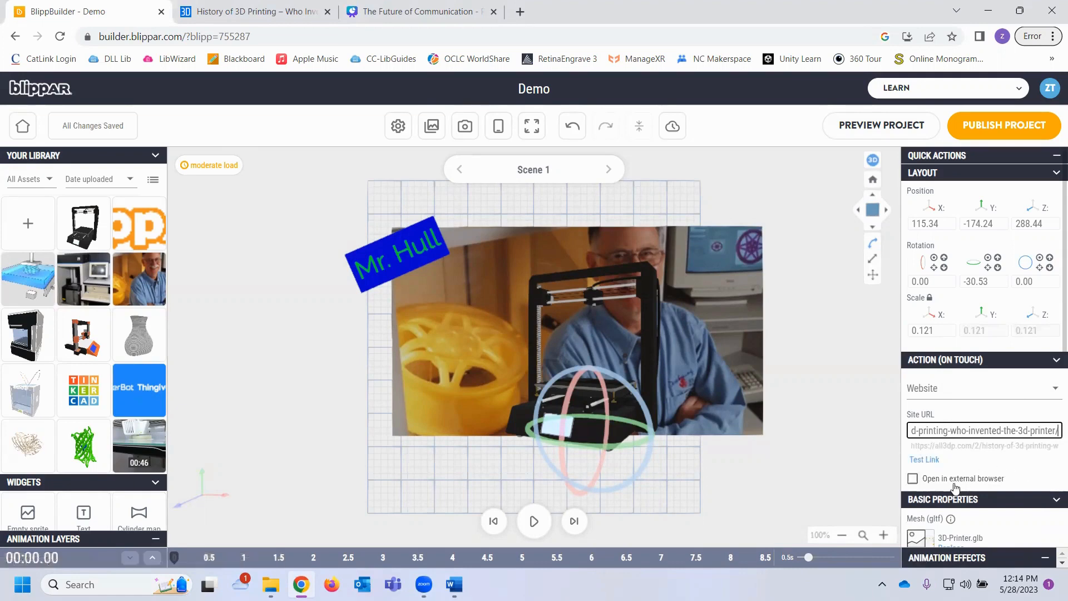
{"action": "left_click", "coordinate": [913, 479]}
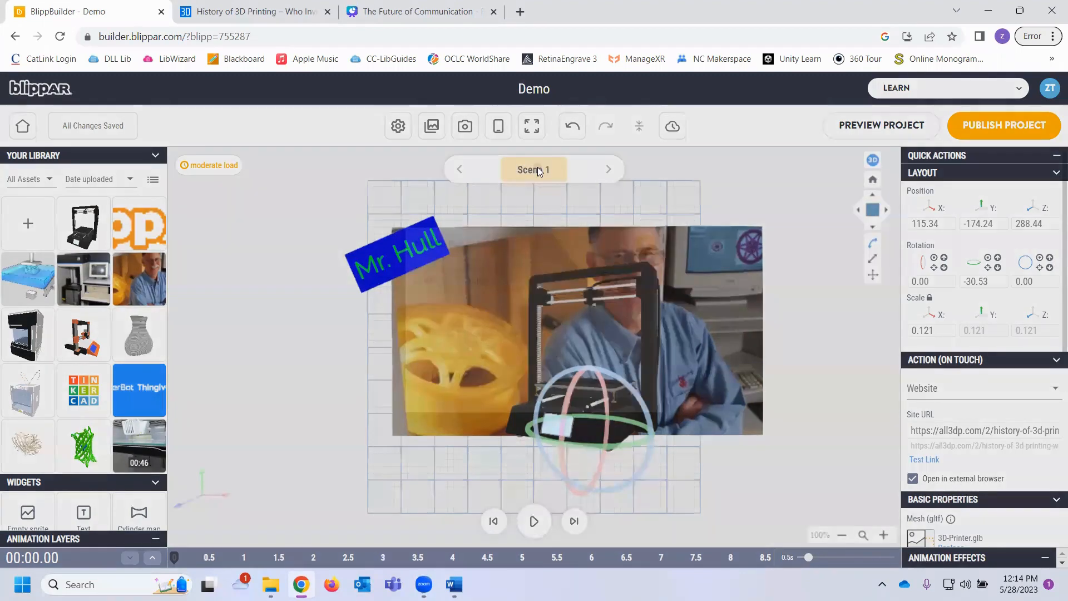
Add a second scene named "Scene 2" to the project.
{"action": "left_click", "coordinate": [537, 168]}
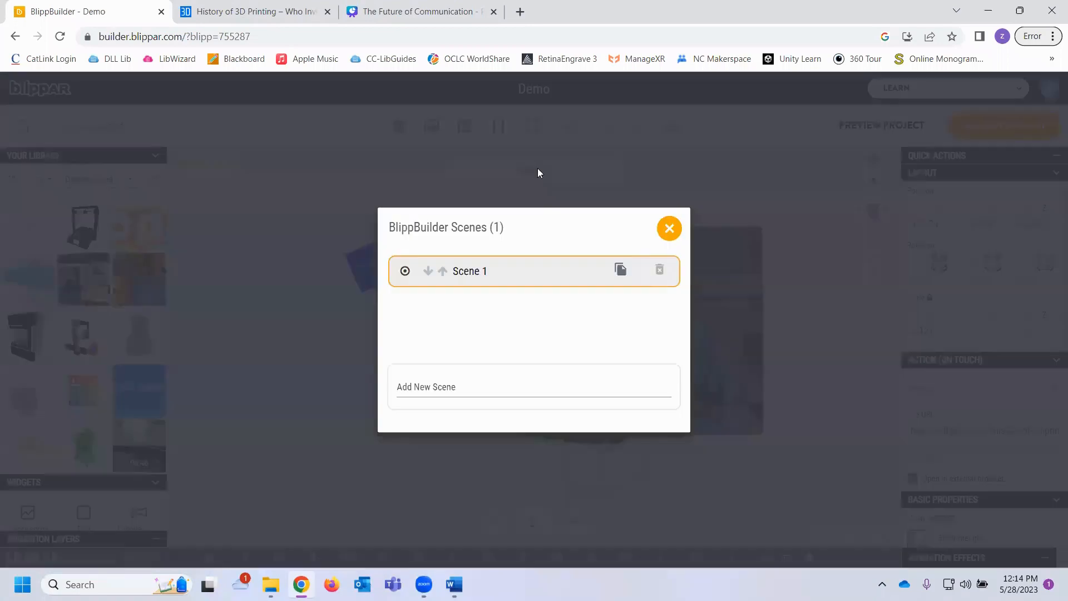
{"action": "left_click", "coordinate": [430, 389]}
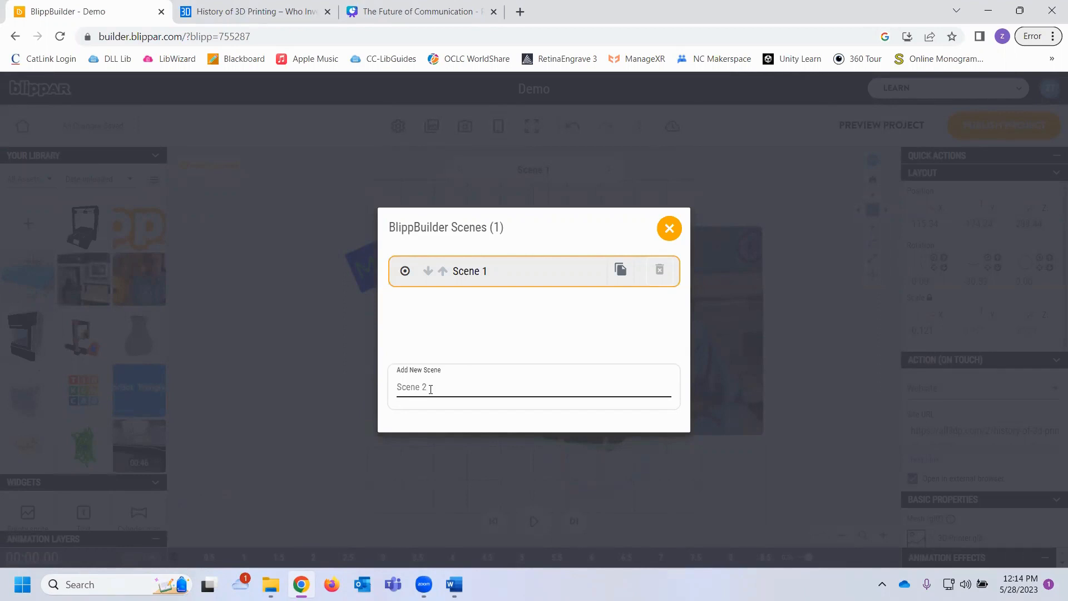
{"action": "key", "text": "Return"}
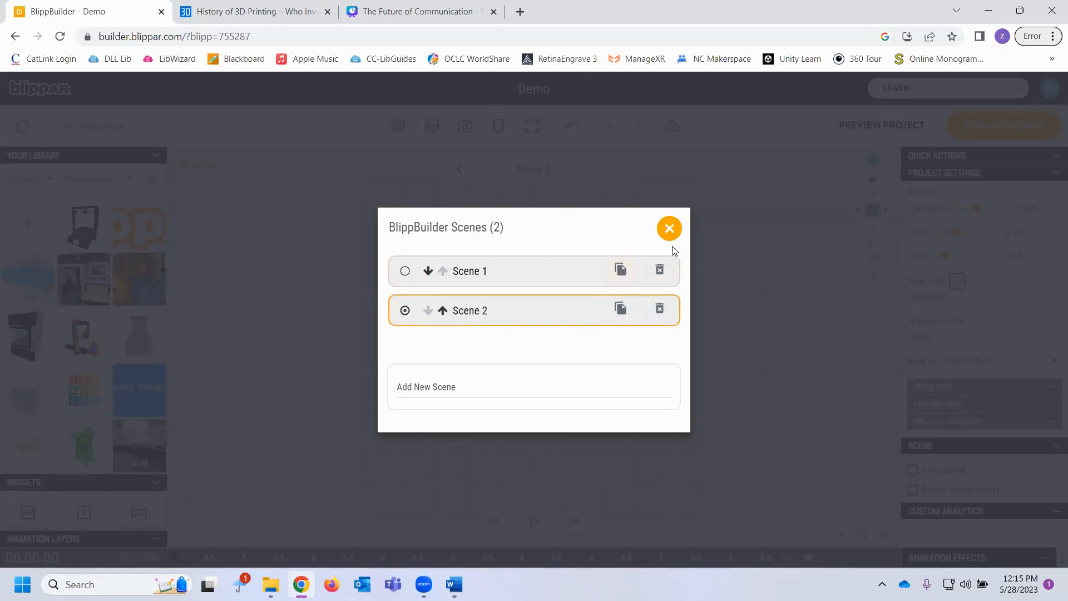
Return to Scene 1 and place an Arrow 2 shape at the photo's right edge, at about X 567, Y 49, Z 151.
{"action": "left_click", "coordinate": [669, 230]}
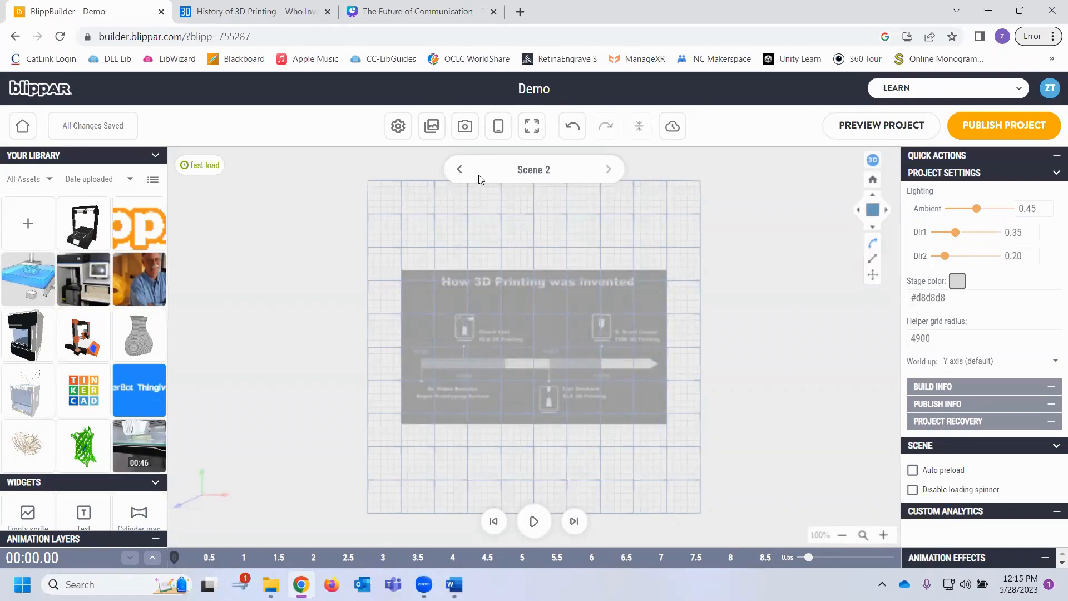
{"action": "left_click", "coordinate": [460, 170]}
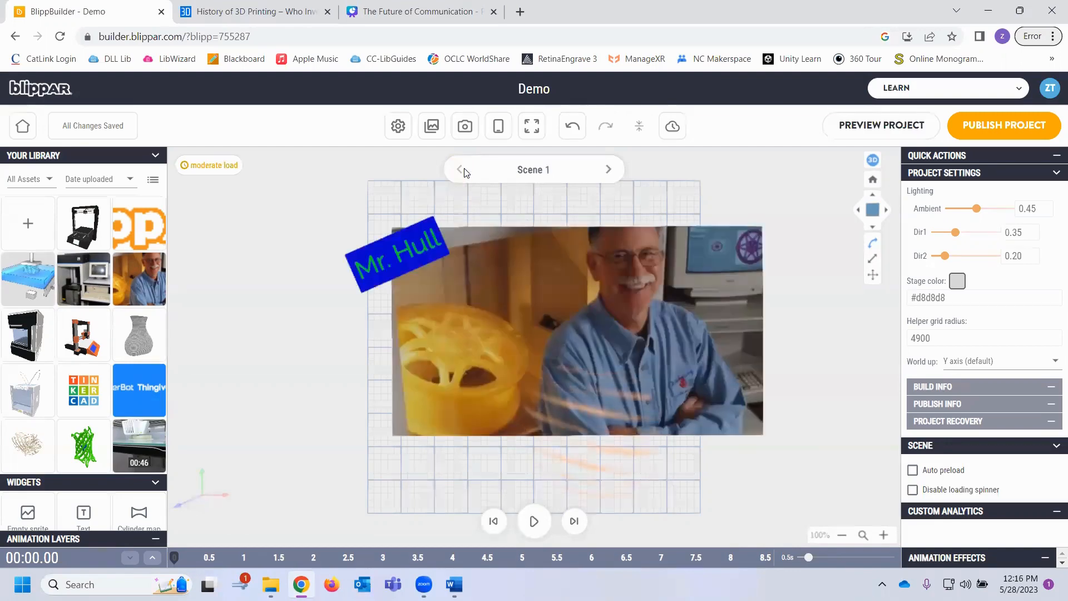
{"action": "left_click", "coordinate": [92, 228]}
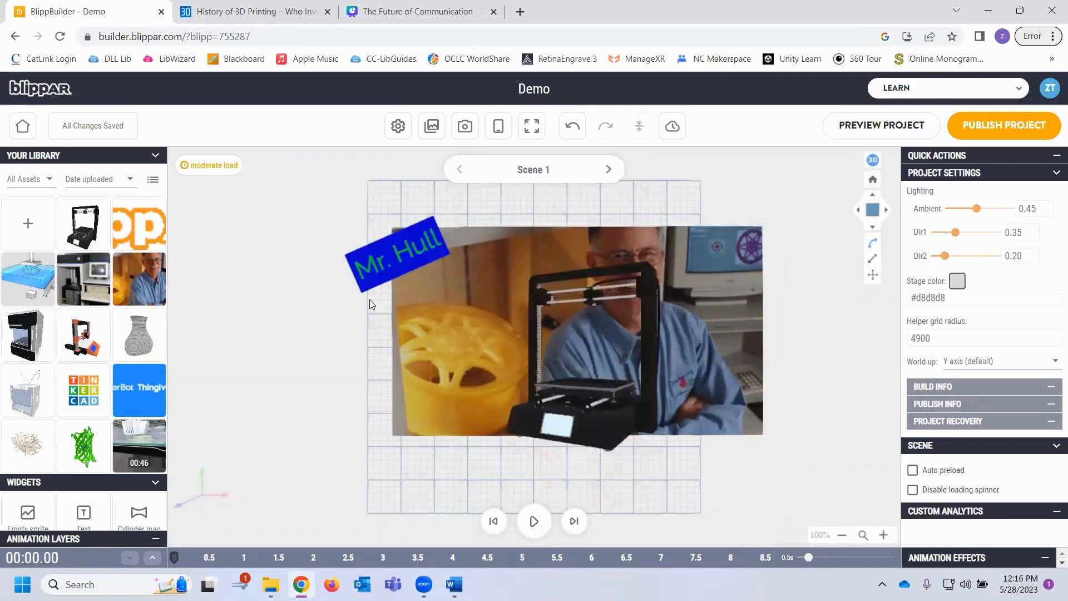
{"action": "scroll", "coordinate": [130, 378], "scroll_direction": "down", "scroll_amount": 5}
{"action": "scroll", "coordinate": [129, 378], "scroll_direction": "down", "scroll_amount": 2}
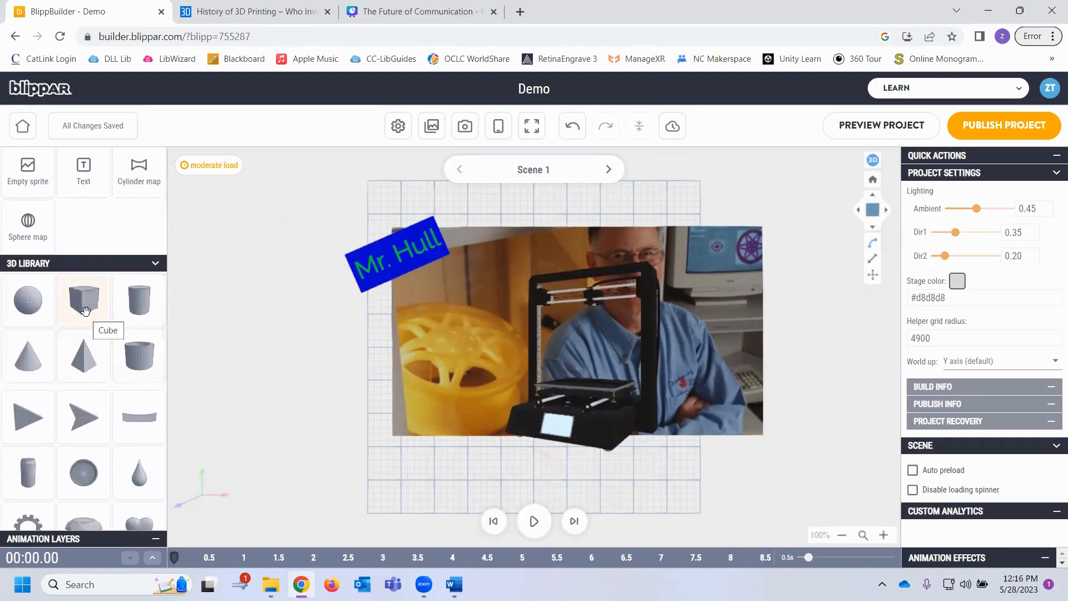
{"action": "scroll", "coordinate": [84, 317], "scroll_direction": "down", "scroll_amount": 3}
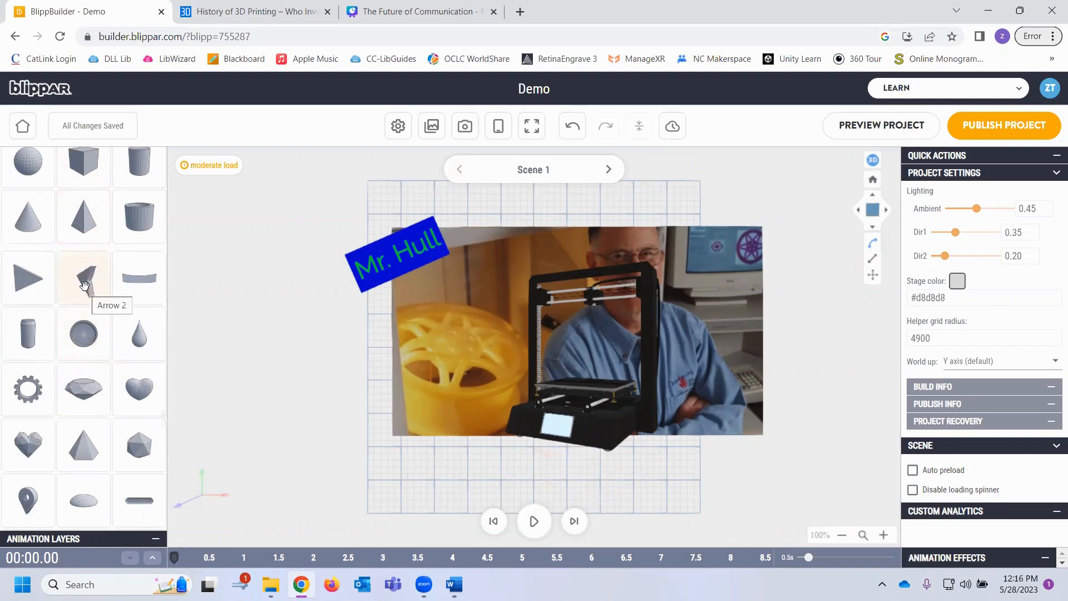
{"action": "left_click_drag", "start_coordinate": [84, 285], "coordinate": [758, 336]}
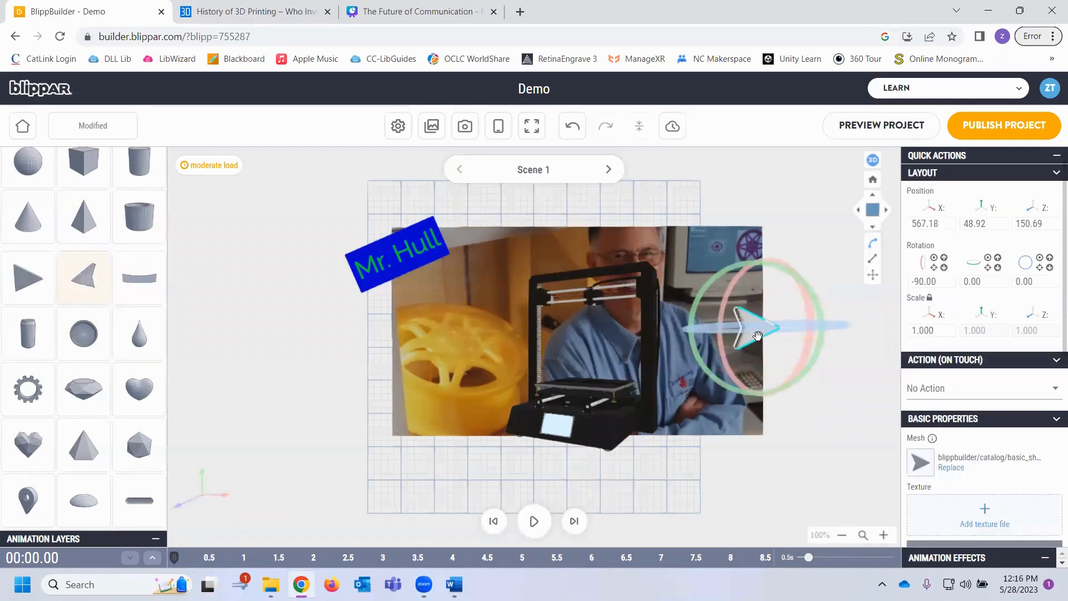
Colour the Scene 1 arrow red (#ff0000) and set its touch action to go to Scene 2.
{"action": "scroll", "coordinate": [990, 389], "scroll_direction": "down", "scroll_amount": 5}
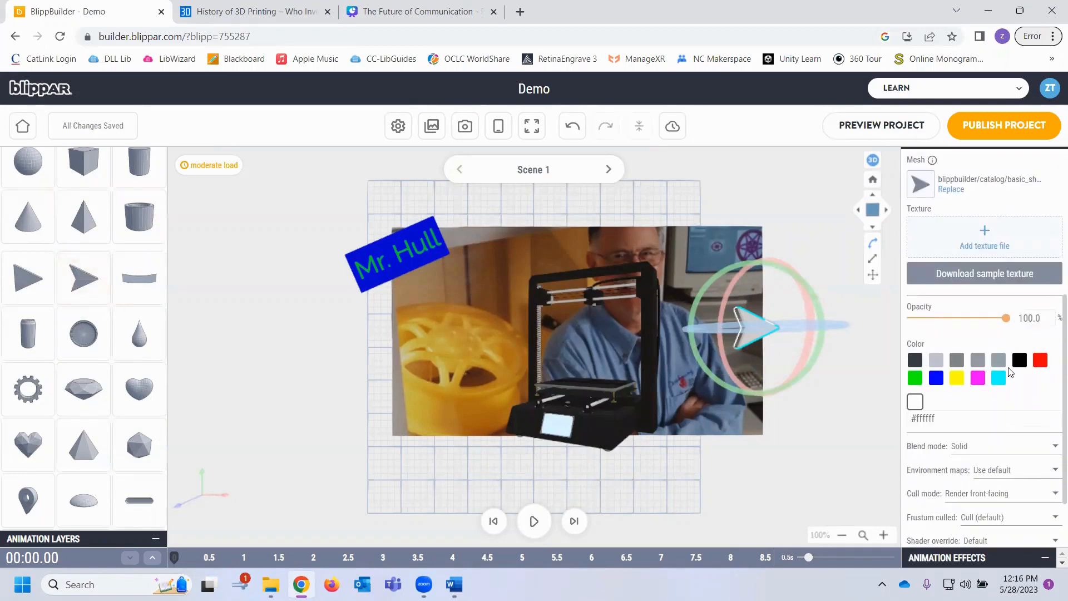
{"action": "left_click", "coordinate": [1040, 359]}
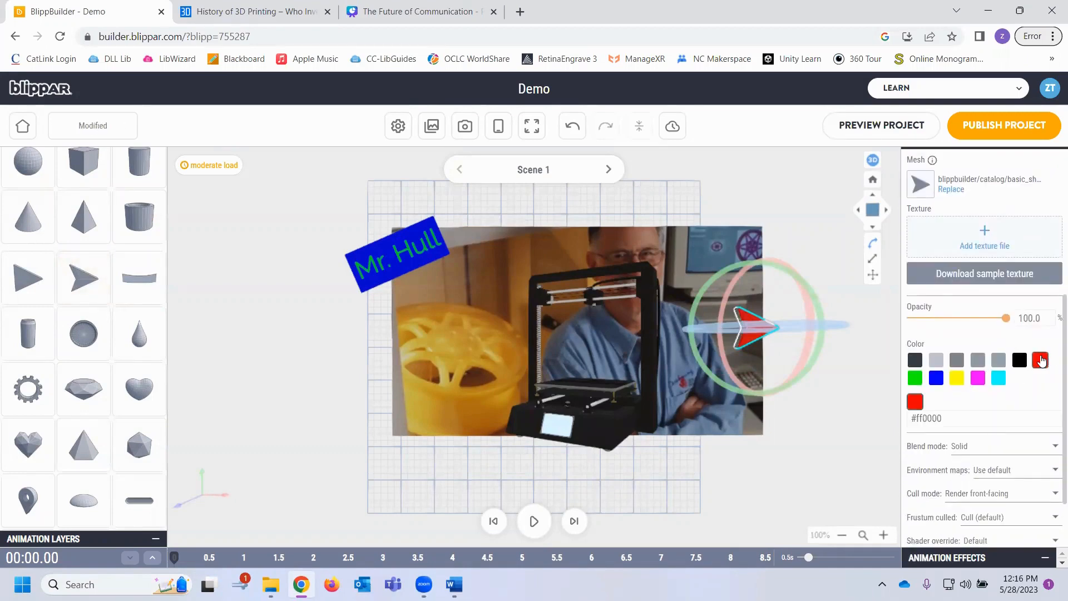
{"action": "scroll", "coordinate": [996, 388], "scroll_direction": "up", "scroll_amount": 5}
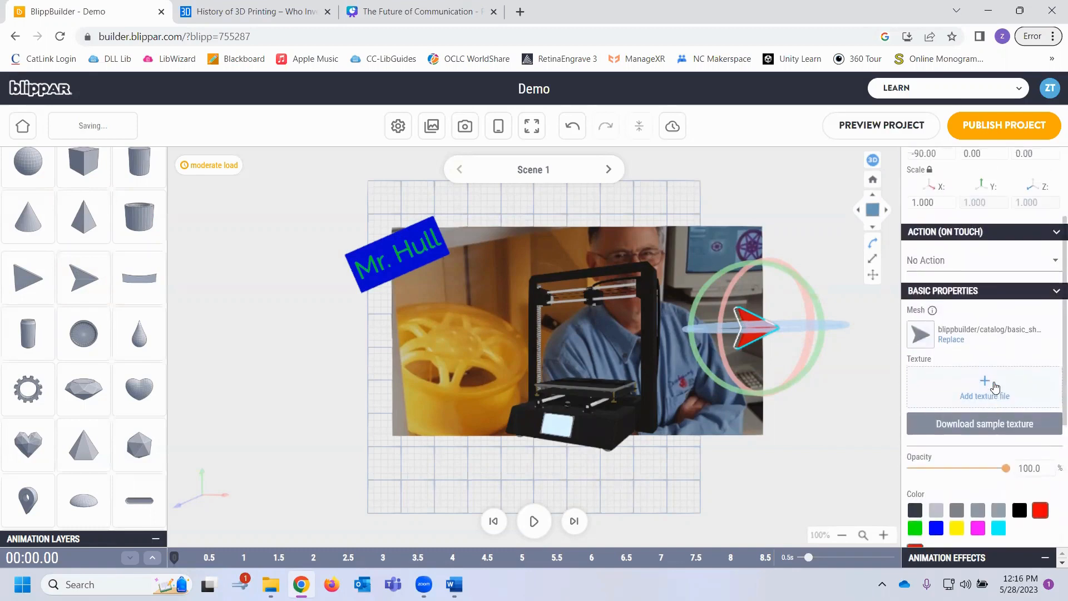
{"action": "left_click", "coordinate": [951, 321]}
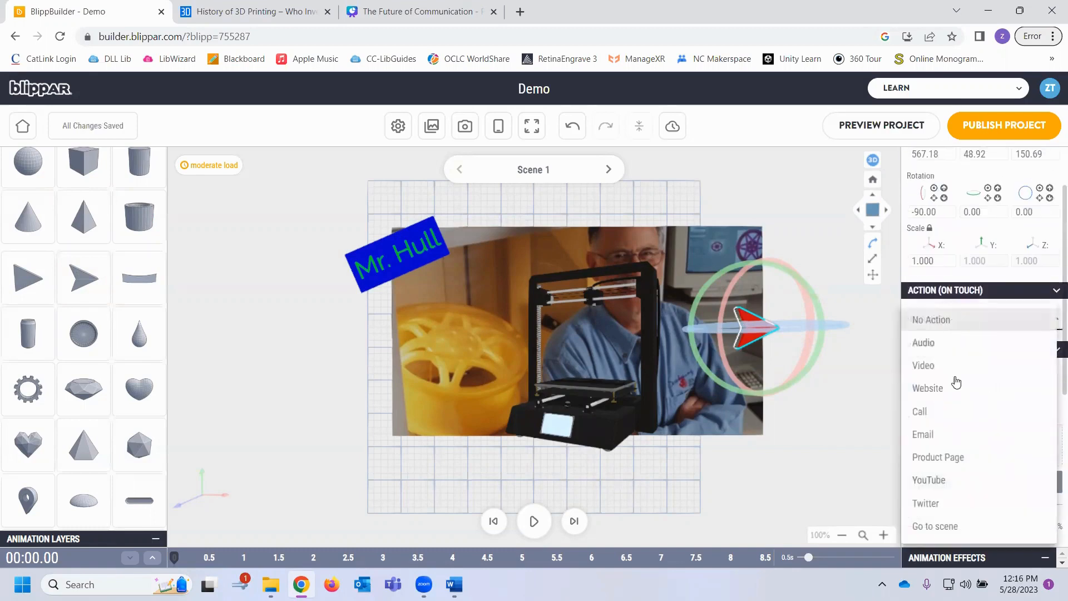
{"action": "left_click", "coordinate": [949, 527]}
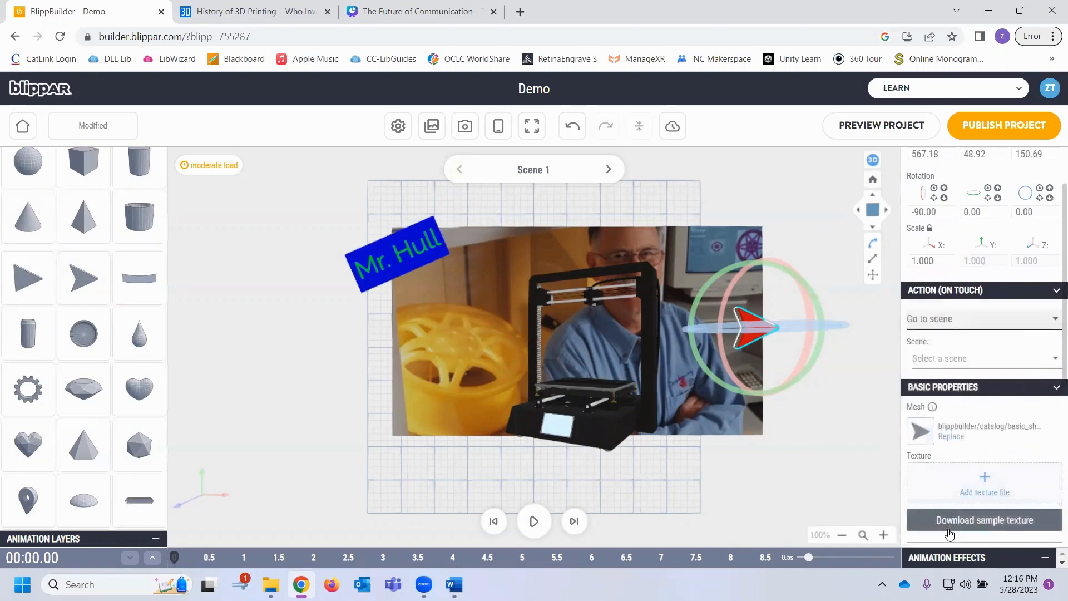
{"action": "left_click", "coordinate": [942, 360]}
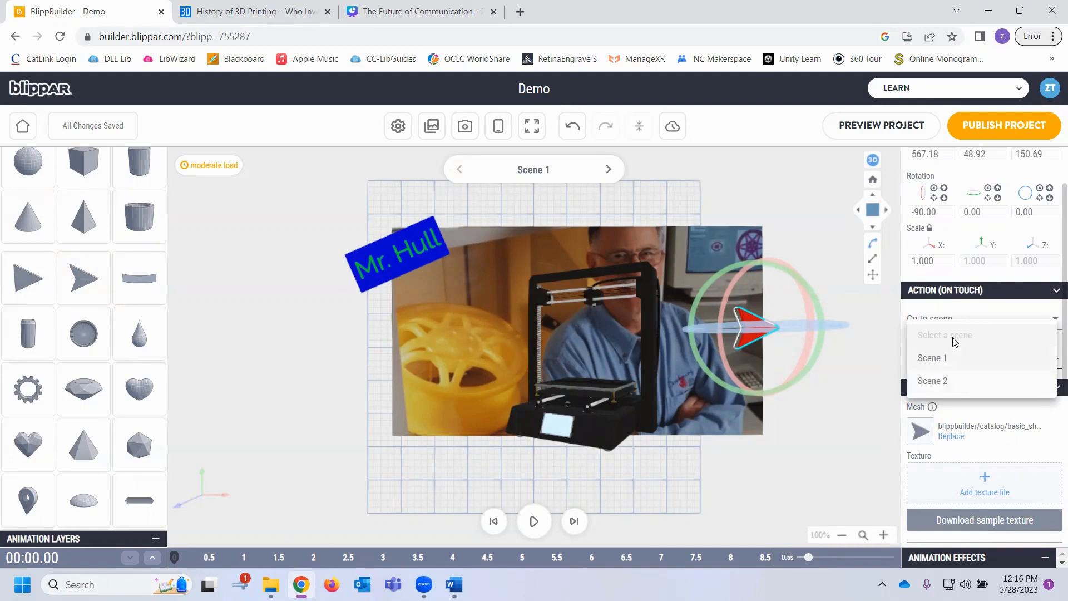
{"action": "left_click", "coordinate": [950, 382]}
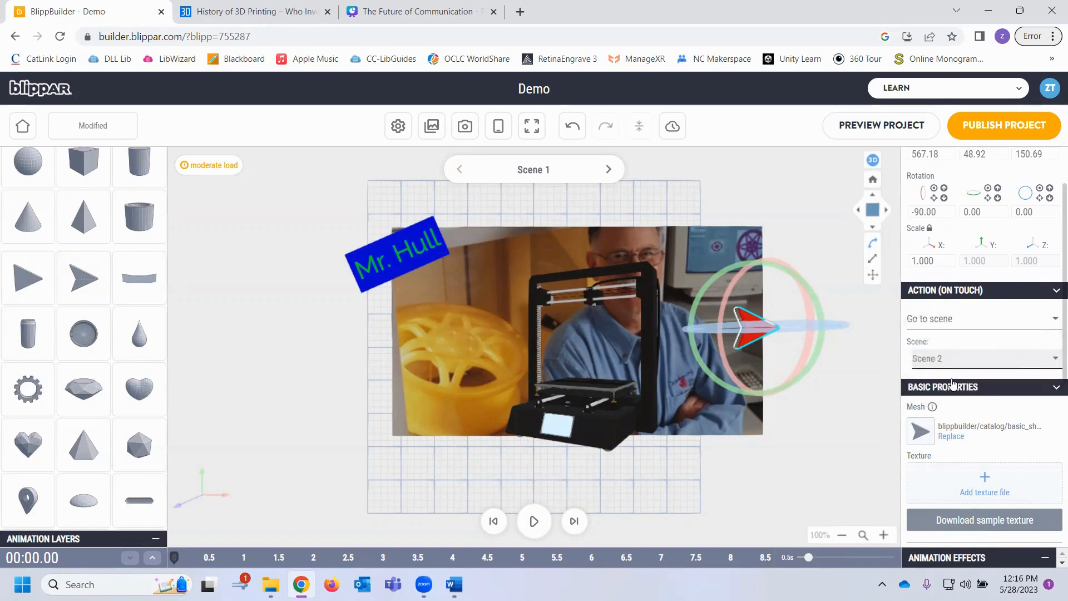
Add a green (#00ff00) Arrow 2 shape to Scene 2 at about X -407, Y 8, turned to about 155 degrees around Z.
{"action": "left_click", "coordinate": [608, 172]}
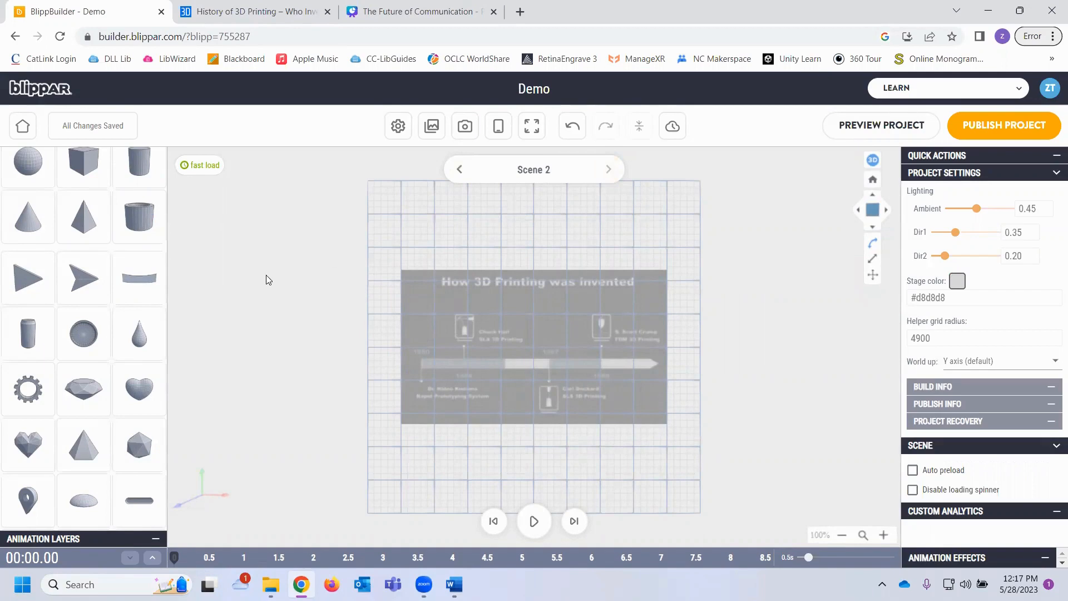
{"action": "left_click_drag", "start_coordinate": [86, 280], "coordinate": [441, 346]}
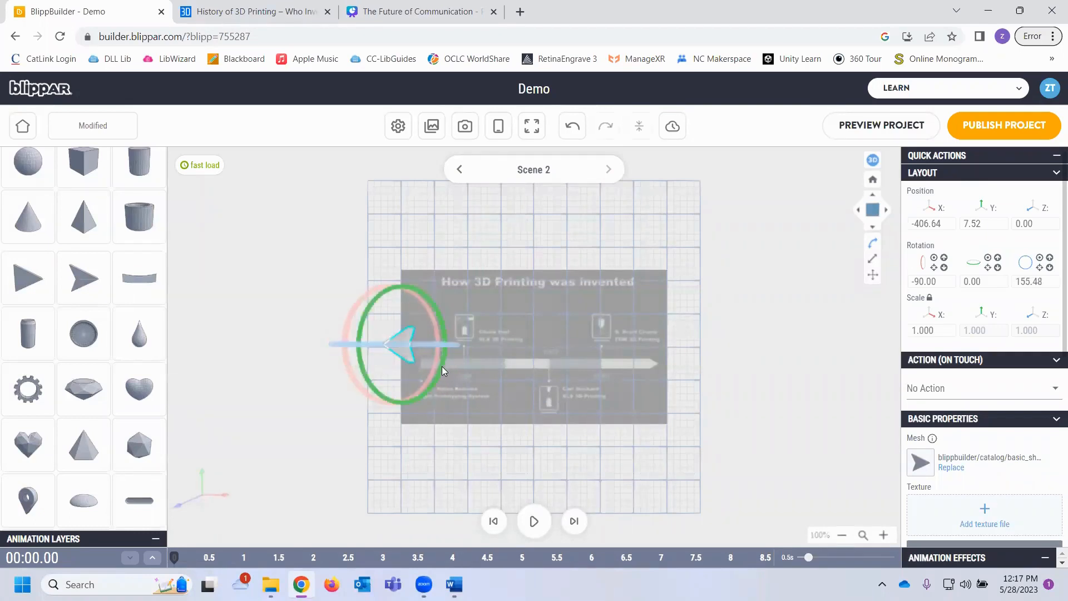
{"action": "scroll", "coordinate": [975, 449], "scroll_direction": "down", "scroll_amount": 6}
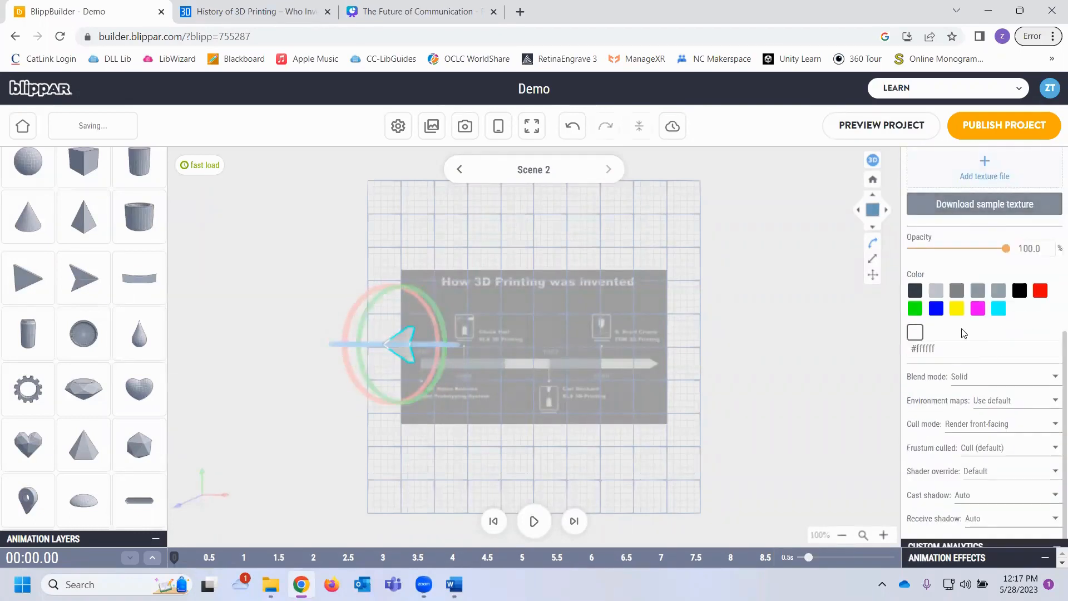
{"action": "left_click", "coordinate": [915, 310]}
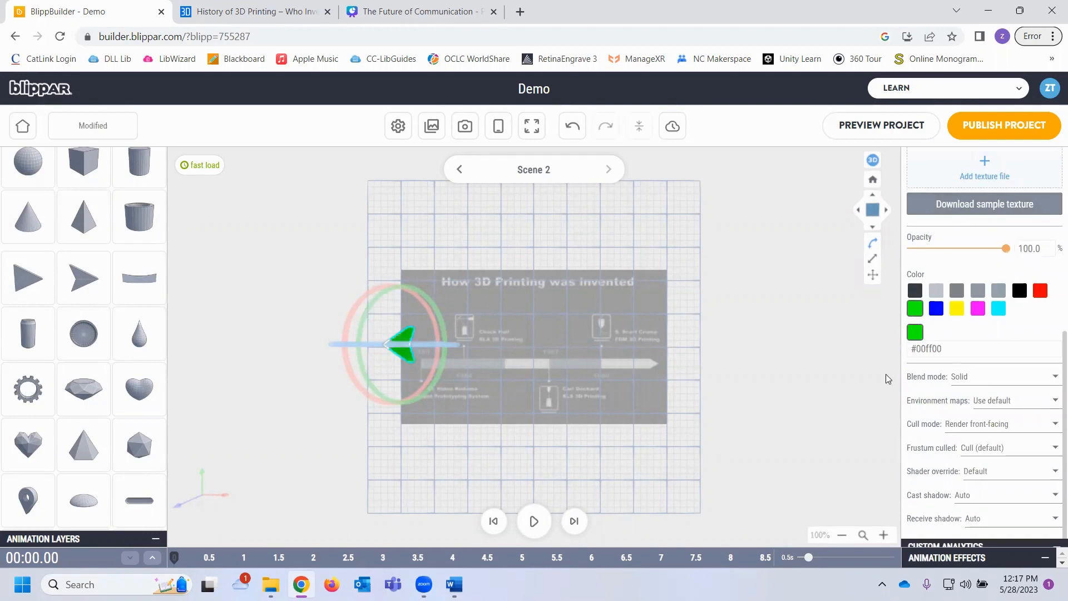
Set the green arrow's touch action to go to Scene 1.
{"action": "scroll", "coordinate": [929, 251], "scroll_direction": "up", "scroll_amount": 1}
{"action": "scroll", "coordinate": [971, 267], "scroll_direction": "up", "scroll_amount": 3}
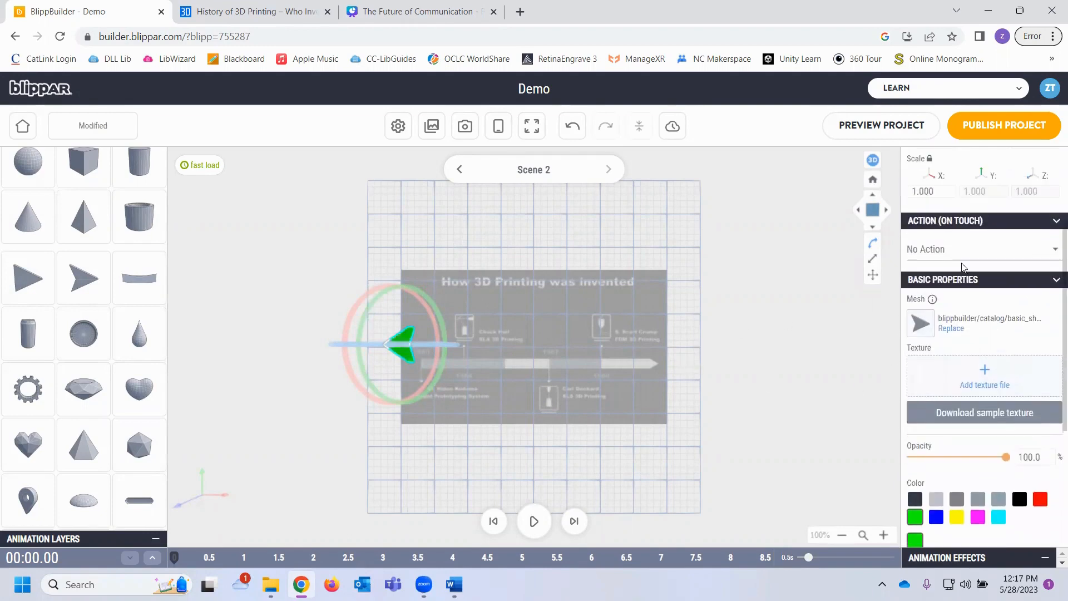
{"action": "left_click", "coordinate": [965, 252]}
{"action": "left_click", "coordinate": [937, 456]}
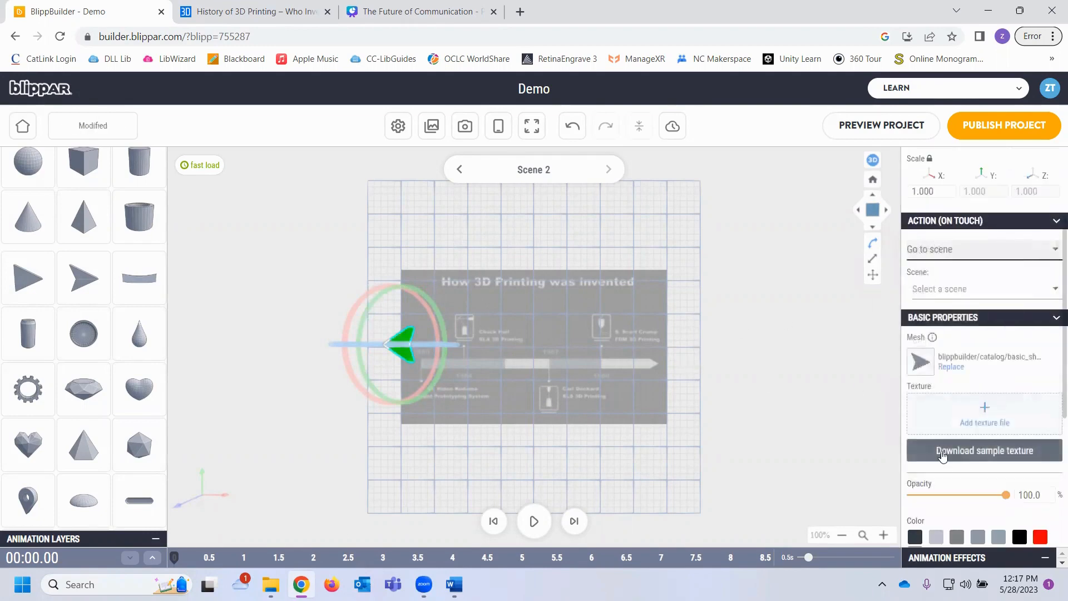
{"action": "left_click", "coordinate": [956, 288]}
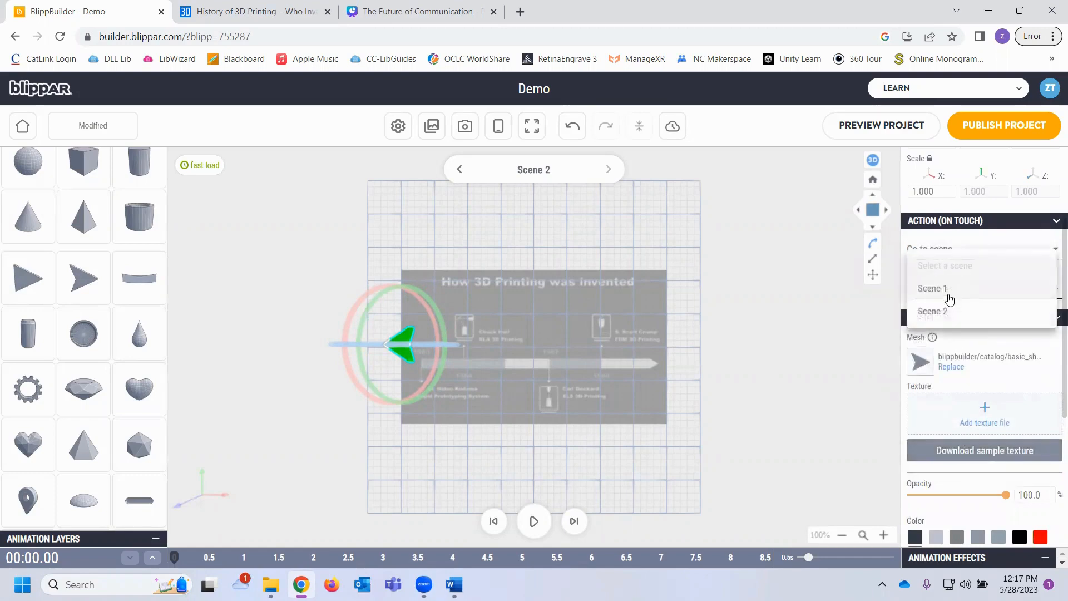
{"action": "left_click", "coordinate": [949, 299]}
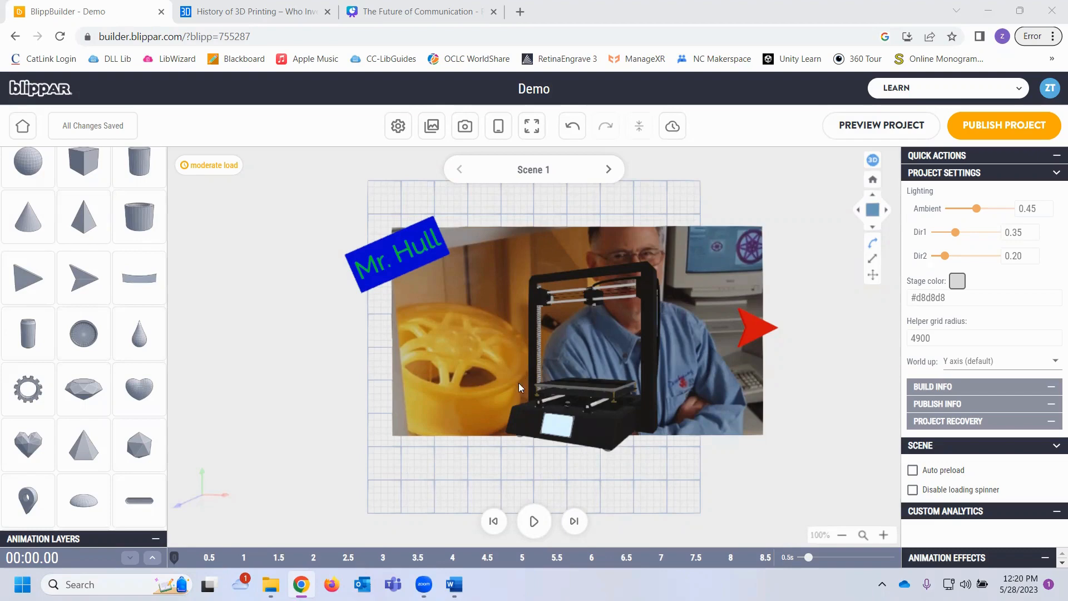
Show the animation timeline for Scene 1 and add a Move effect at 0 seconds to the name label's layer.
{"action": "left_click", "coordinate": [1045, 559]}
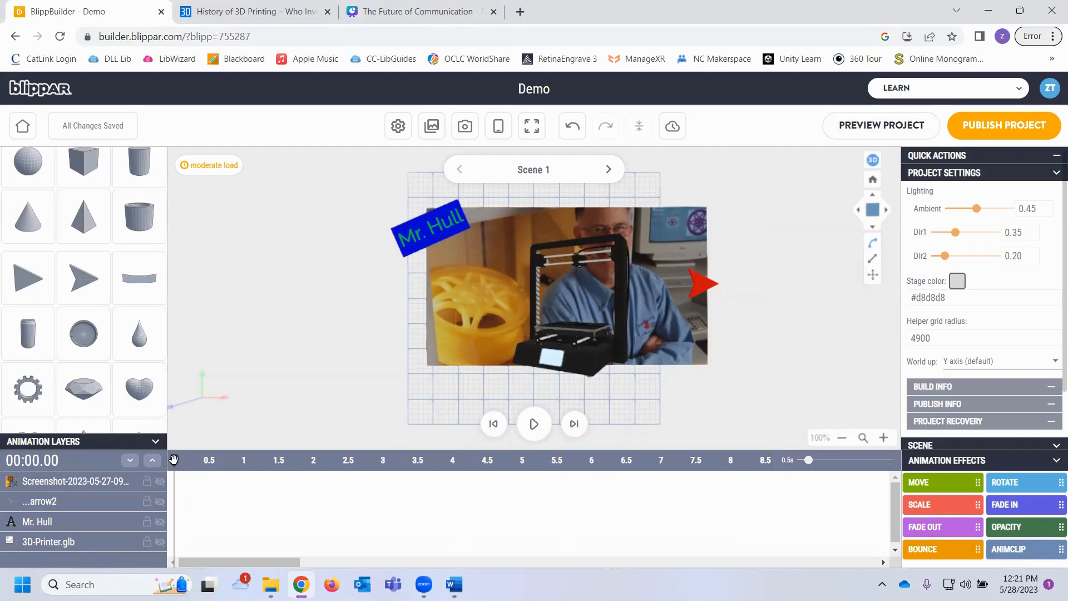
{"action": "mouse_move", "coordinate": [173, 460]}
{"action": "left_mouse_down"}
{"action": "mouse_move", "coordinate": [556, 459]}
{"action": "mouse_move", "coordinate": [172, 457]}
{"action": "left_mouse_up"}
{"action": "mouse_move", "coordinate": [172, 459]}
{"action": "left_mouse_down"}
{"action": "mouse_move", "coordinate": [319, 459]}
{"action": "mouse_move", "coordinate": [172, 461]}
{"action": "left_mouse_up"}
{"action": "left_click_drag", "start_coordinate": [910, 494], "coordinate": [205, 521]}
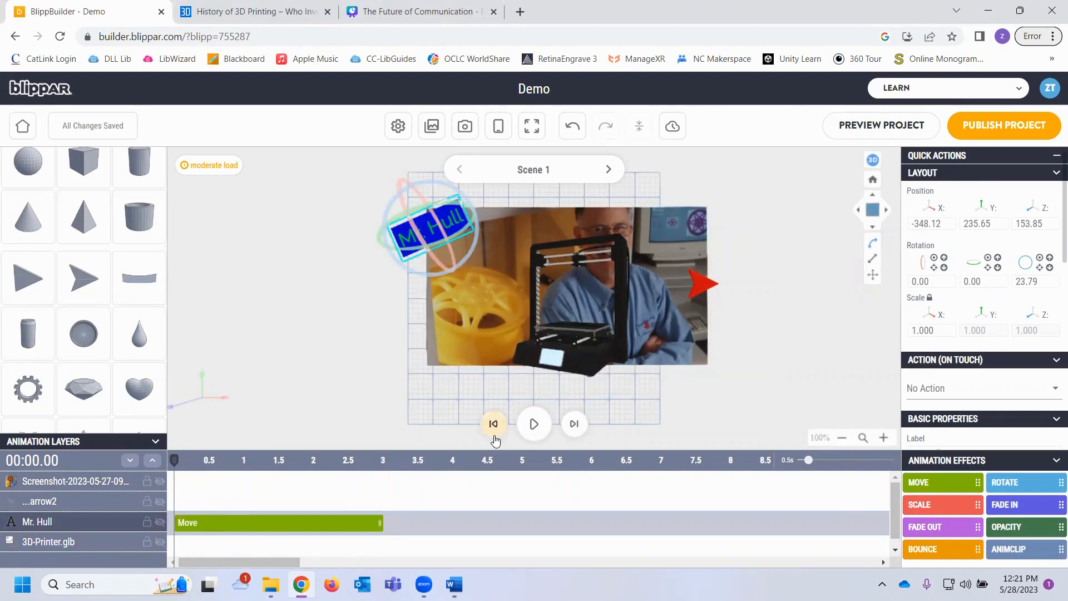
Play the name label's move animation and scrub the timeline back to its start.
{"action": "left_click", "coordinate": [535, 425]}
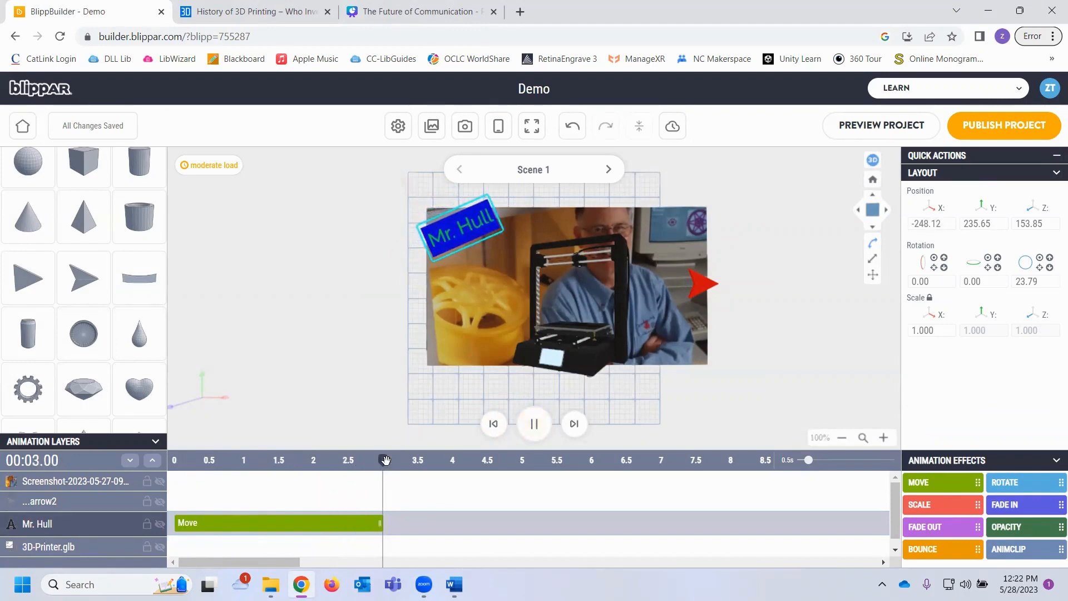
{"action": "left_click", "coordinate": [264, 459]}
{"action": "left_click", "coordinate": [175, 460]}
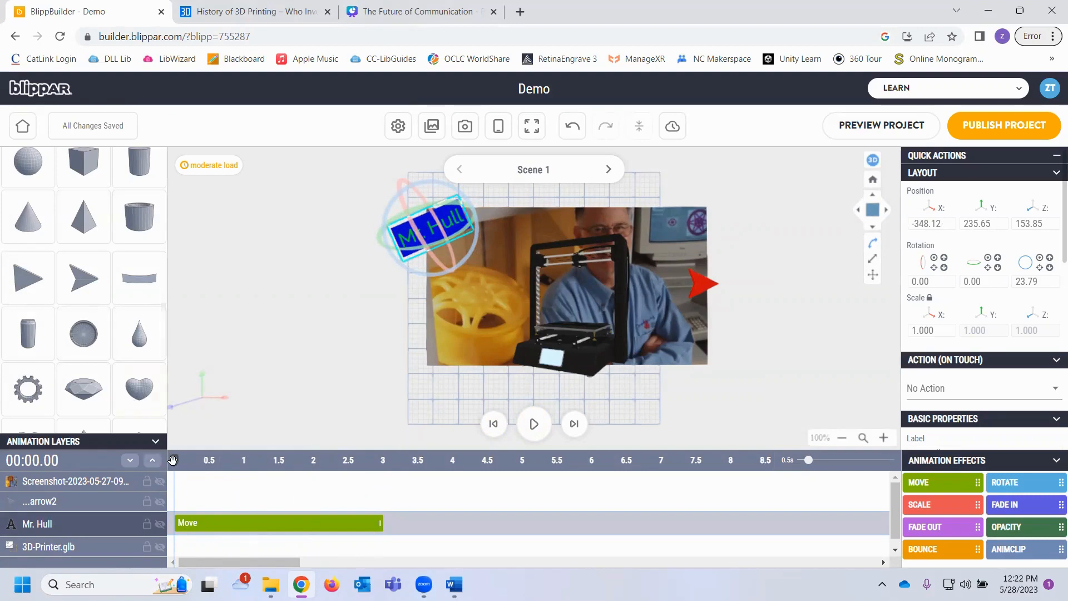
{"action": "mouse_move", "coordinate": [173, 461]}
{"action": "left_mouse_down"}
{"action": "mouse_move", "coordinate": [397, 466]}
{"action": "mouse_move", "coordinate": [163, 464]}
{"action": "left_mouse_up"}
At 3 seconds, move the name label across the photo to about X 545, Y 252, and play the animation from the start.
{"action": "left_click_drag", "start_coordinate": [172, 458], "coordinate": [383, 458]}
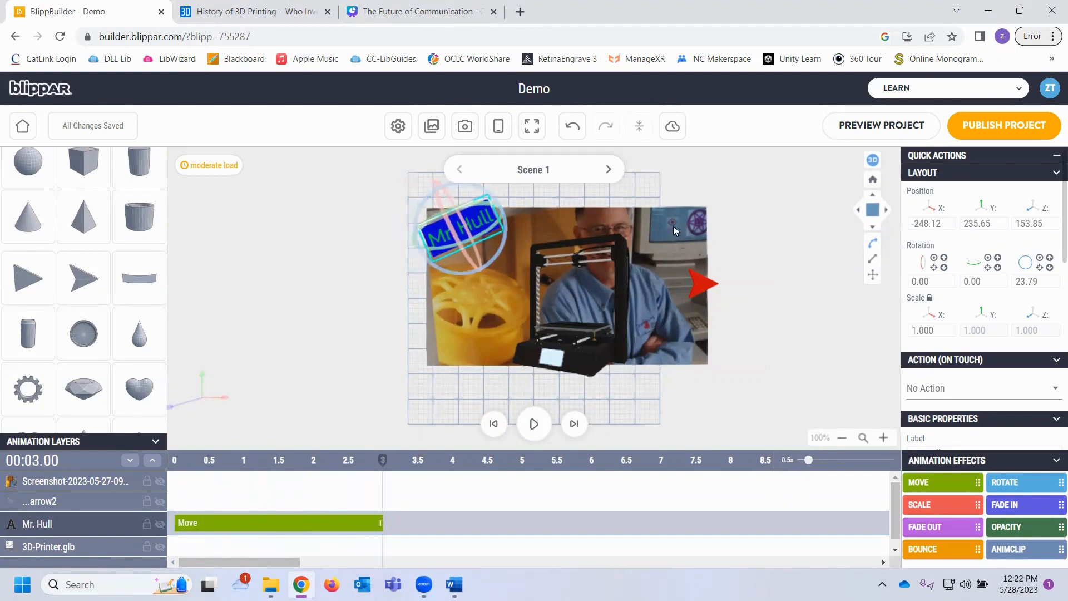
{"action": "left_click", "coordinate": [872, 277]}
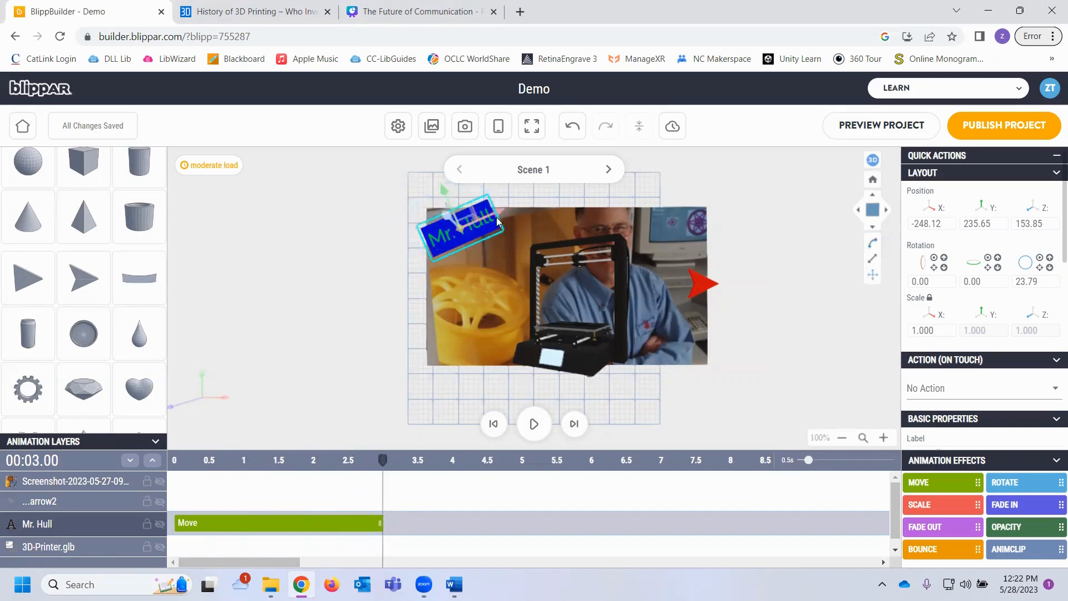
{"action": "left_click_drag", "start_coordinate": [496, 217], "coordinate": [716, 228]}
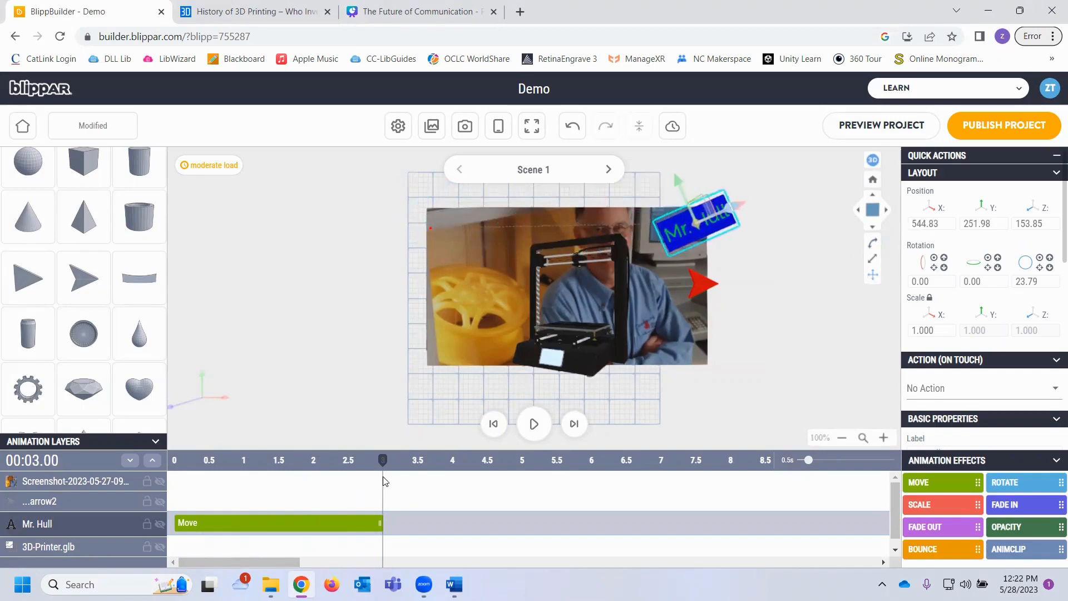
{"action": "left_click_drag", "start_coordinate": [379, 460], "coordinate": [145, 463]}
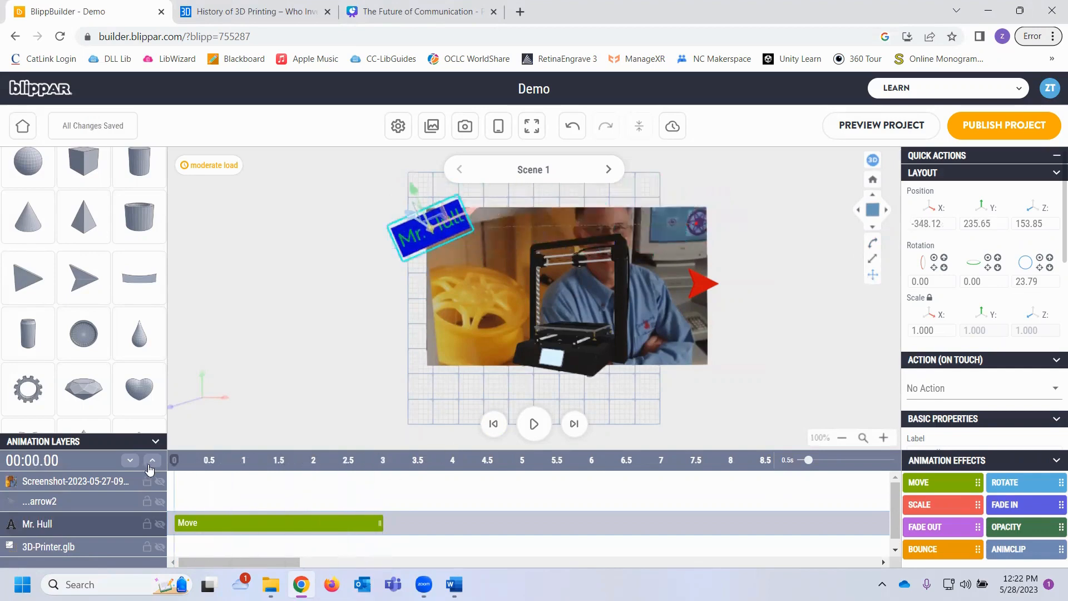
{"action": "left_click", "coordinate": [533, 424]}
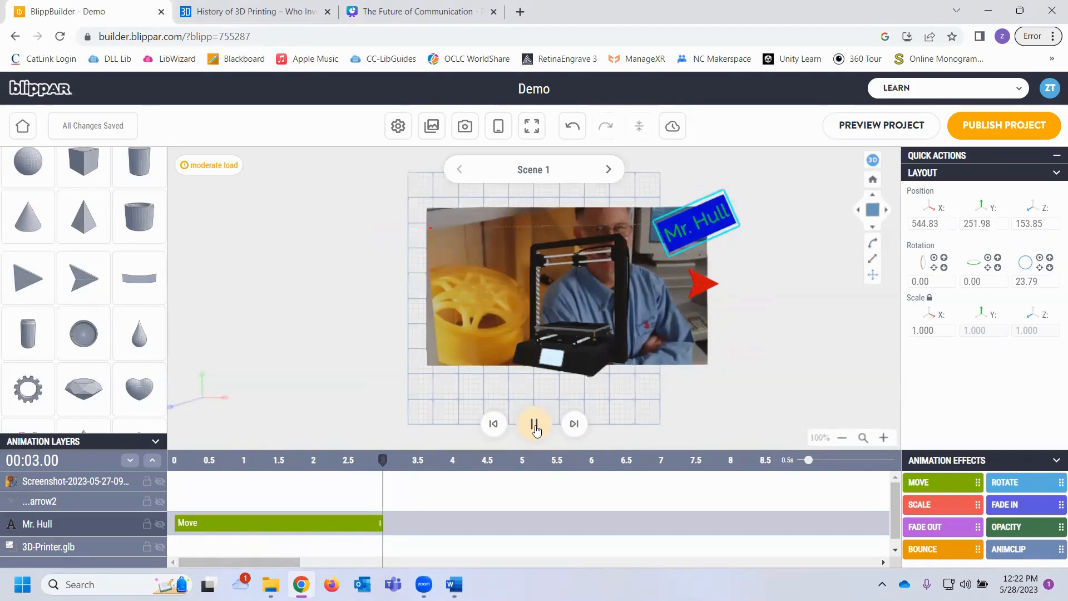
{"action": "left_click", "coordinate": [534, 424]}
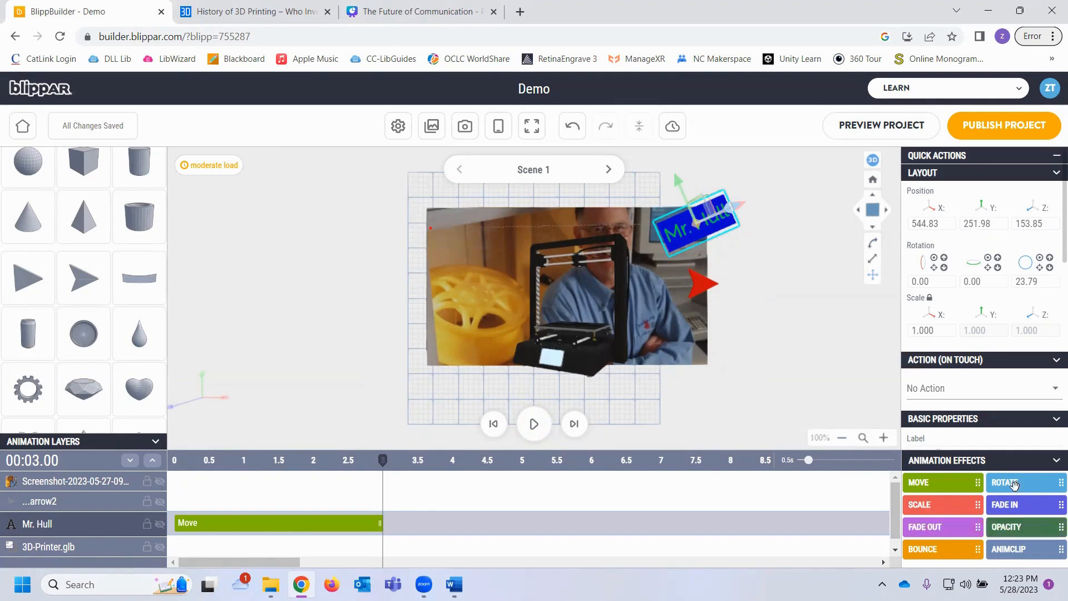
Add a Rotate effect at 3 seconds, directly after the label's Move effect, and play the whole animation from the start.
{"action": "left_click_drag", "start_coordinate": [1001, 482], "coordinate": [411, 523]}
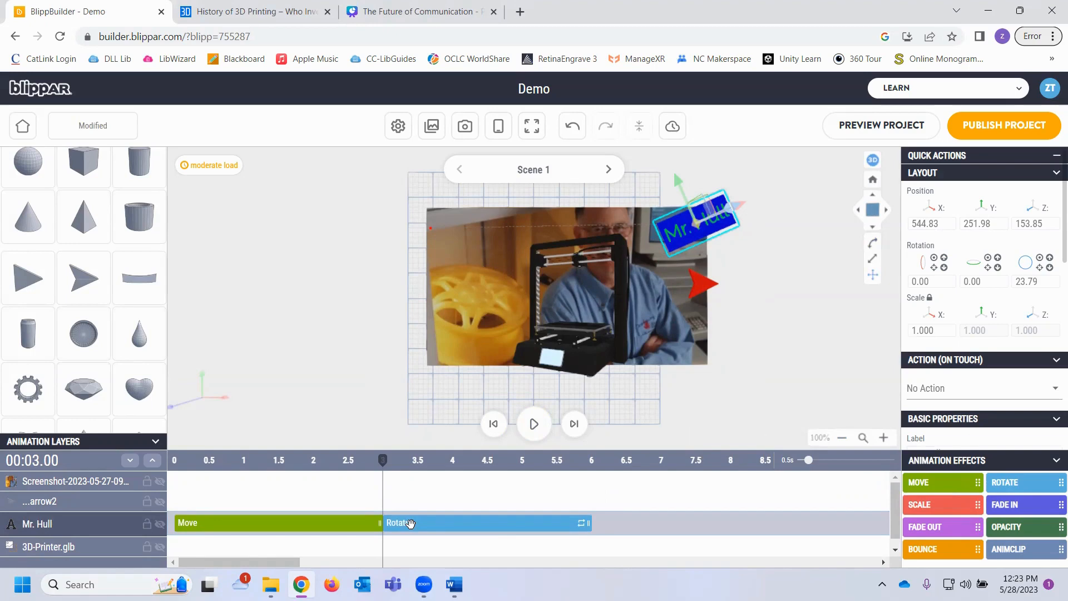
{"action": "left_click", "coordinate": [169, 461]}
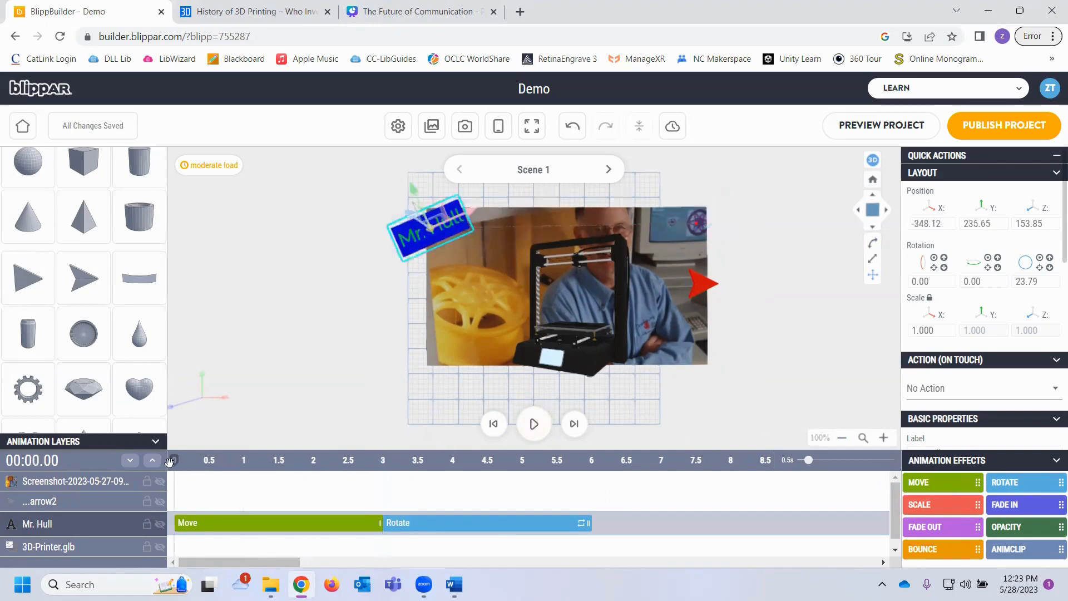
{"action": "left_click", "coordinate": [528, 427]}
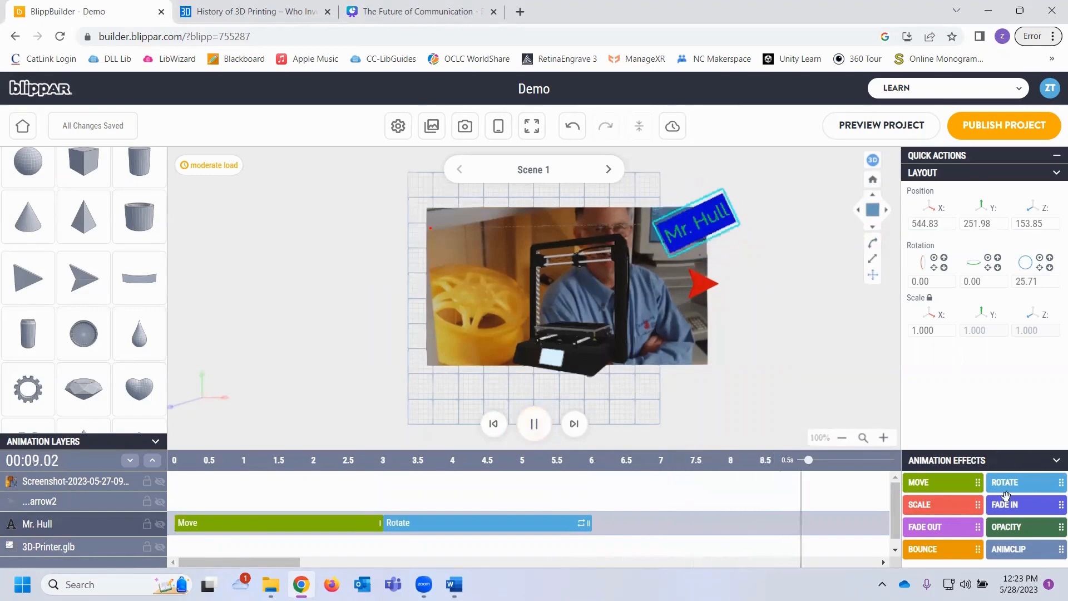
{"action": "left_click", "coordinate": [543, 428]}
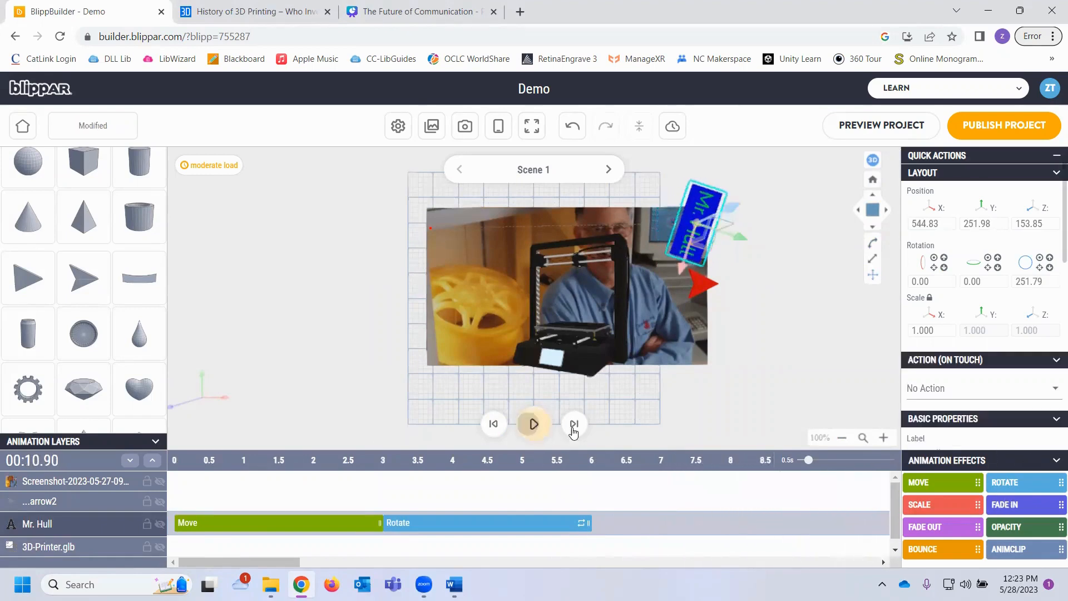
Turn off looping for the name label's Rotate effect.
{"action": "left_click", "coordinate": [543, 522]}
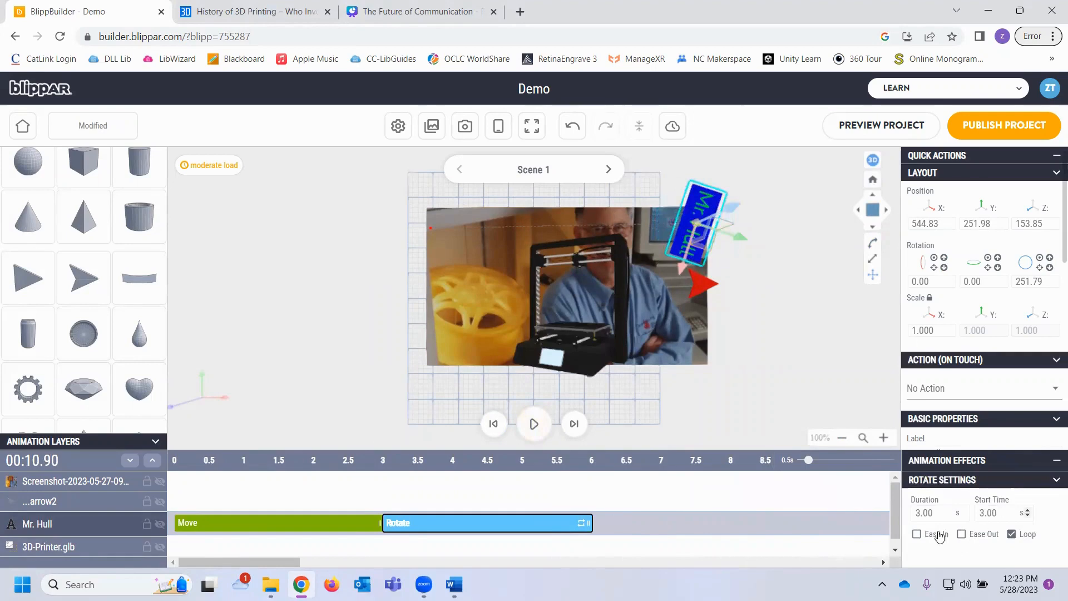
{"action": "left_click", "coordinate": [1010, 534]}
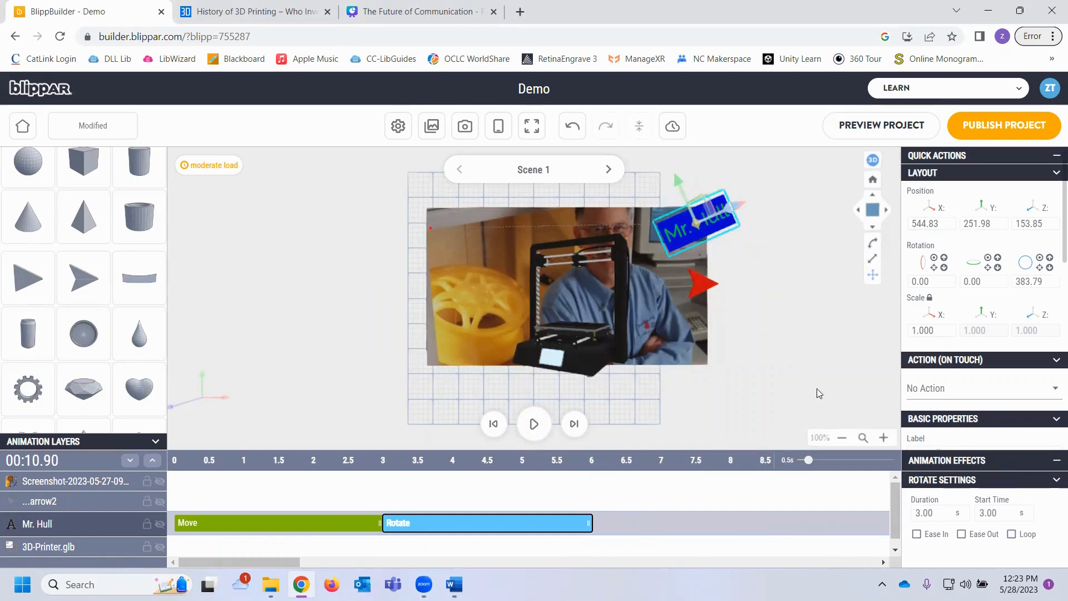
{"action": "left_click", "coordinate": [1011, 534]}
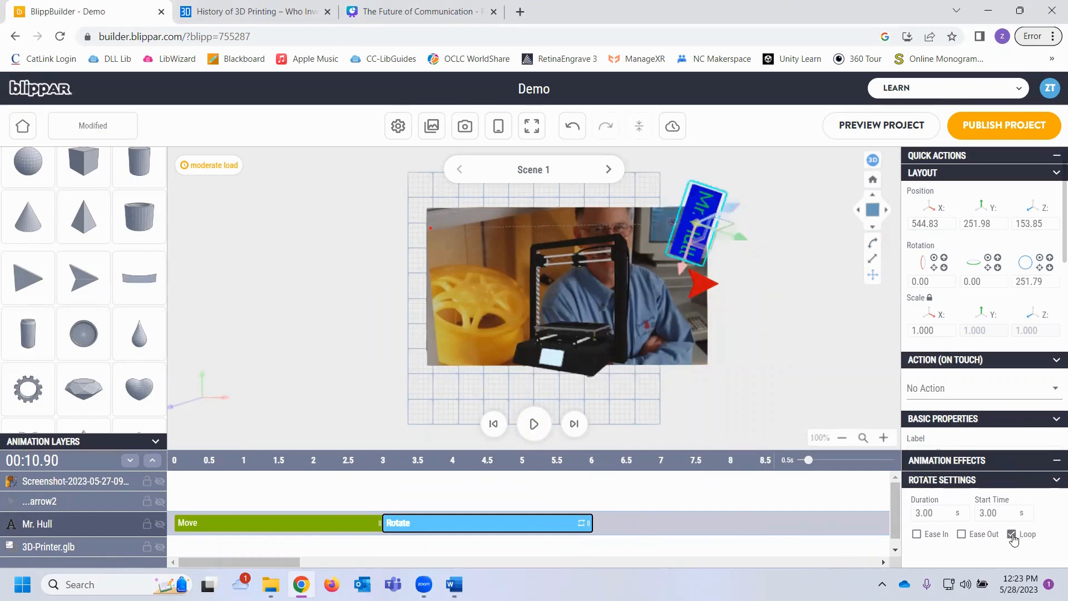
{"action": "left_click", "coordinate": [1011, 535]}
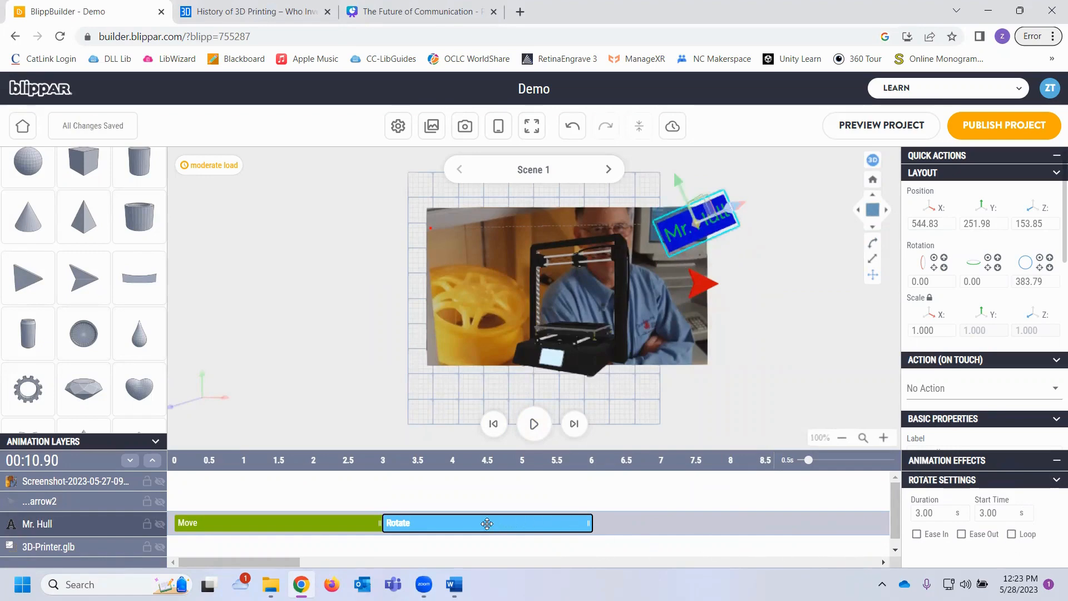
Move the Rotate effect to 0 seconds so it runs alongside the label's Move effect, and play the animation from the start.
{"action": "left_click_drag", "start_coordinate": [487, 526], "coordinate": [278, 540]}
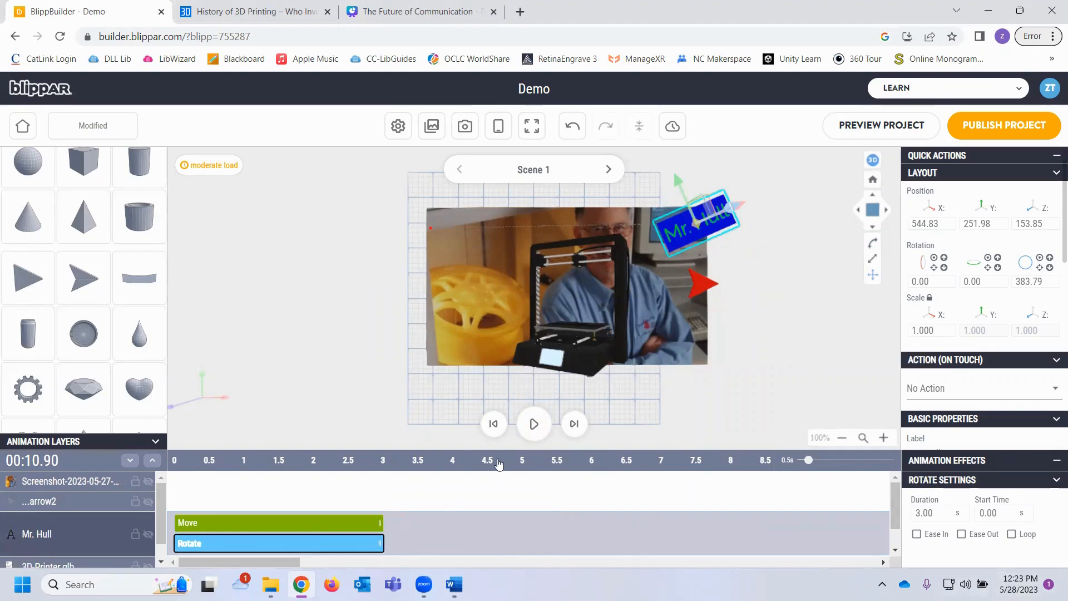
{"action": "left_click", "coordinate": [493, 424]}
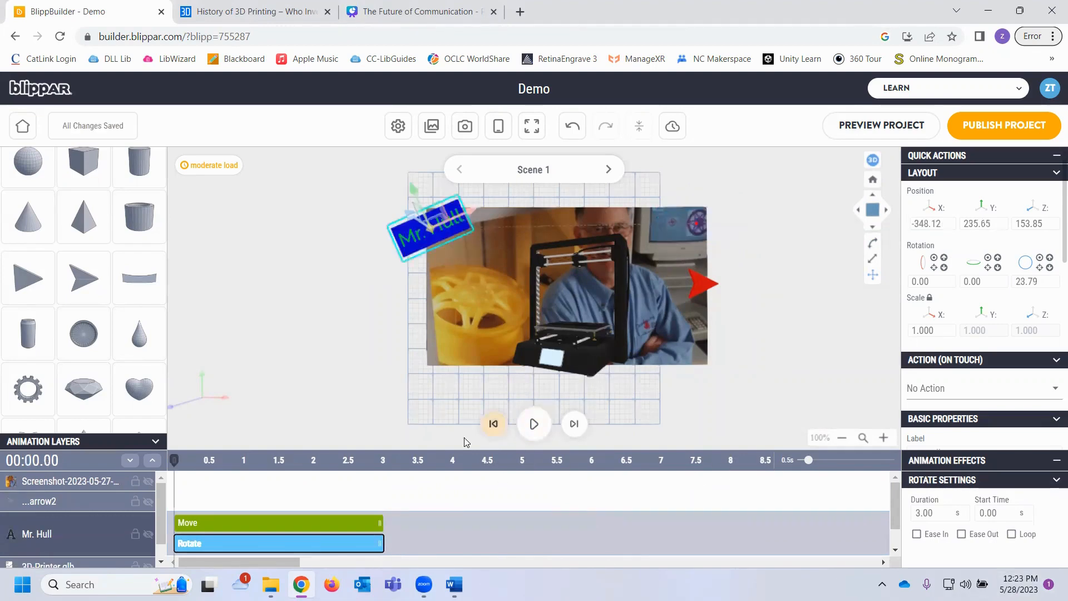
{"action": "left_click", "coordinate": [532, 423]}
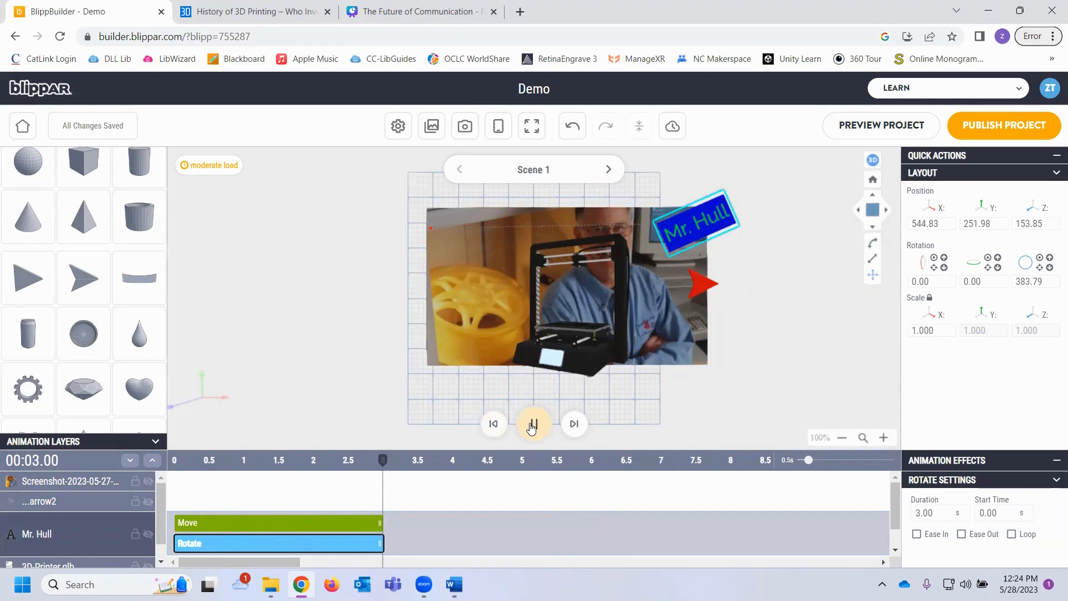
Look over the available animation effects and open a preview of the project.
{"action": "left_click", "coordinate": [1055, 462]}
{"action": "scroll", "coordinate": [989, 496], "scroll_direction": "down", "scroll_amount": 1}
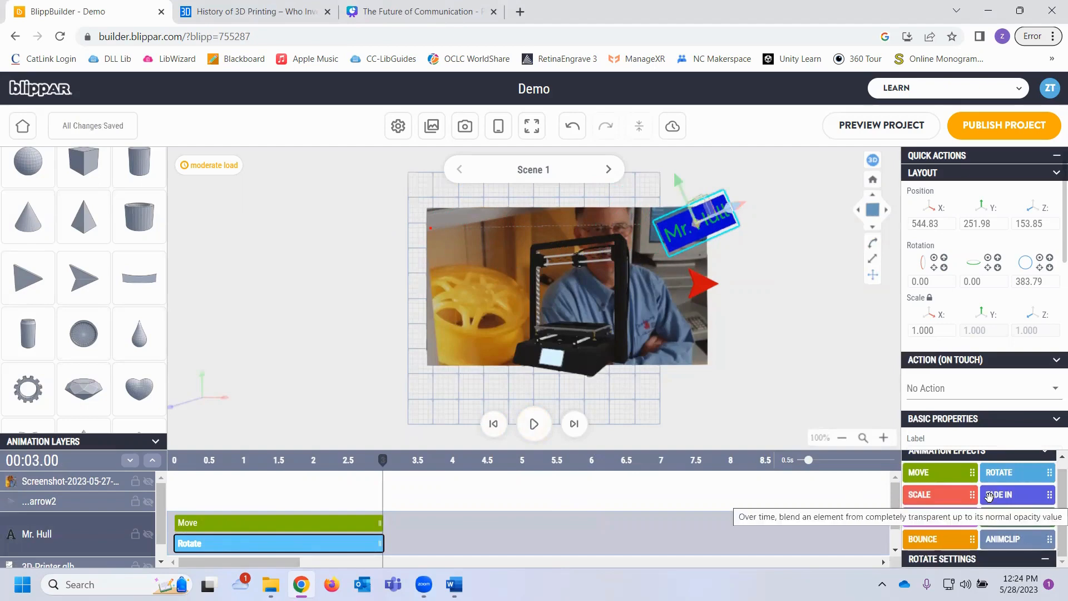
{"action": "scroll", "coordinate": [989, 498], "scroll_direction": "up", "scroll_amount": 1}
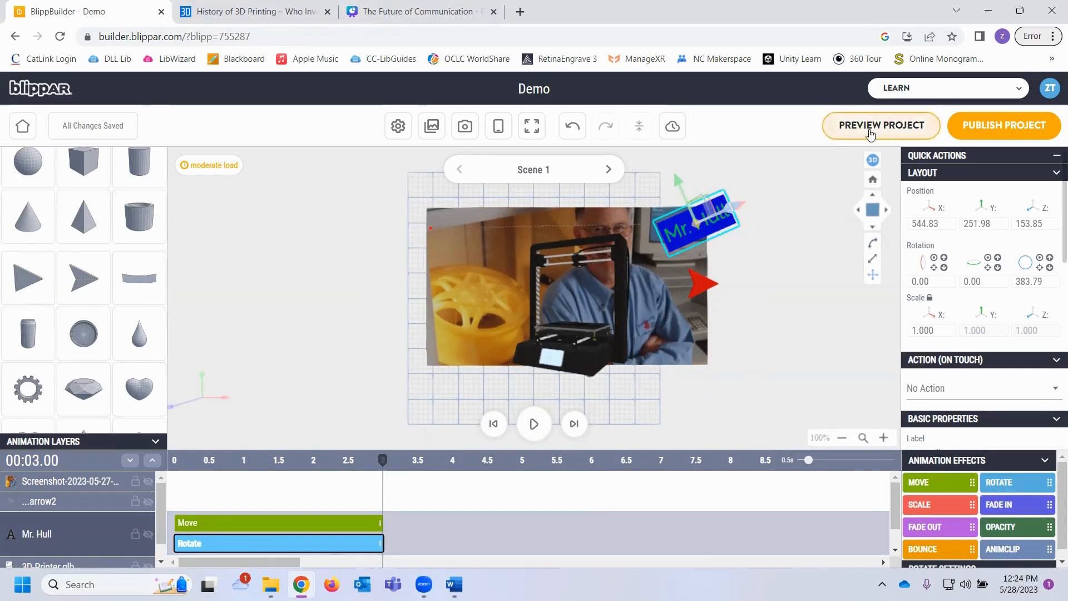
{"action": "left_click", "coordinate": [871, 132]}
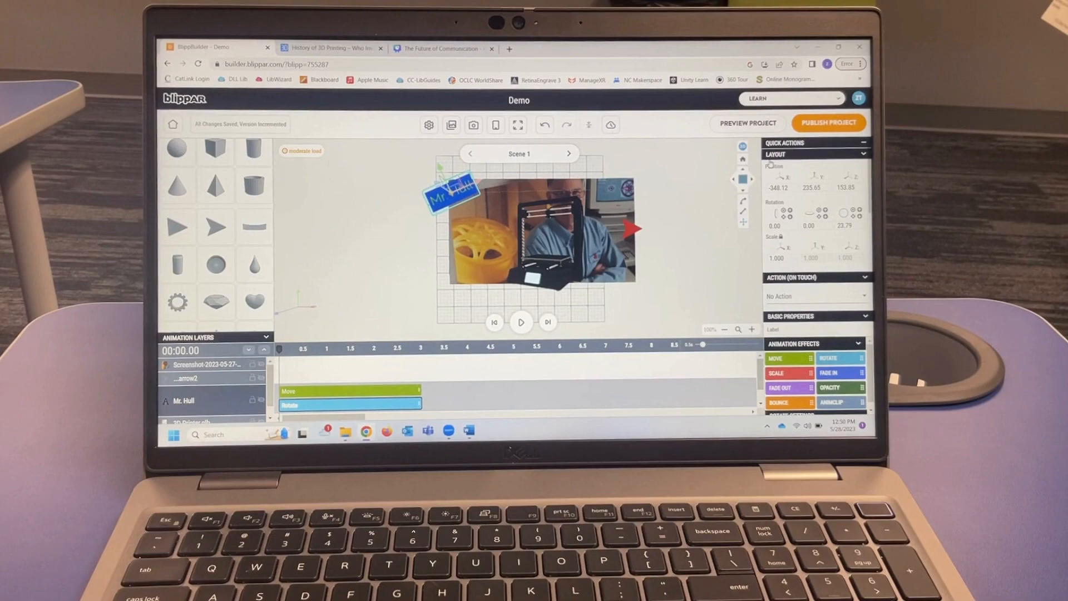
{"action": "left_click", "coordinate": [751, 124]}
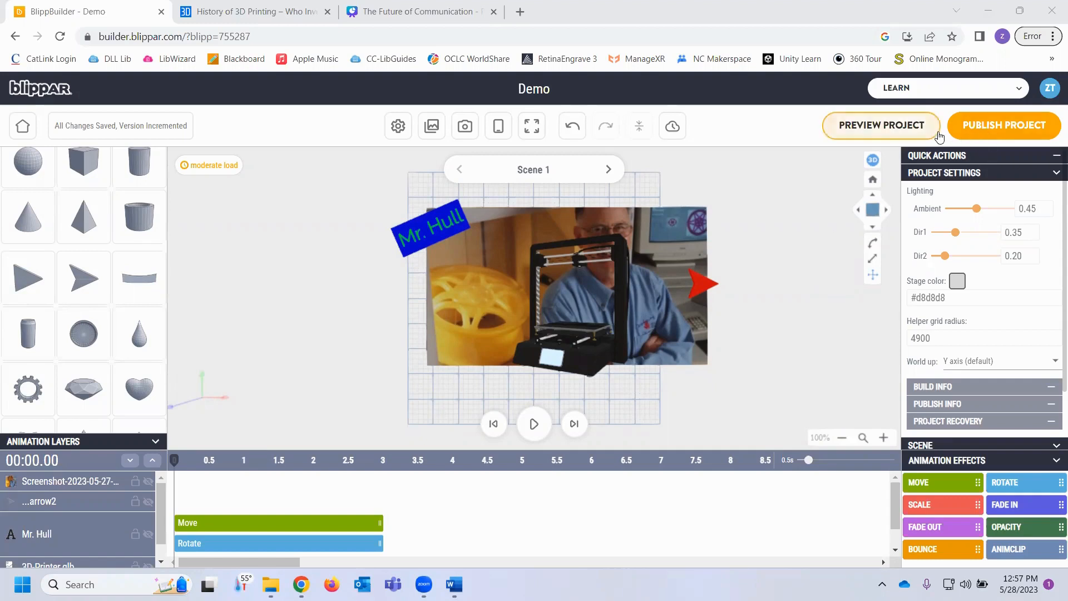
Publish the project and download its QR code image.
{"action": "left_click", "coordinate": [977, 125]}
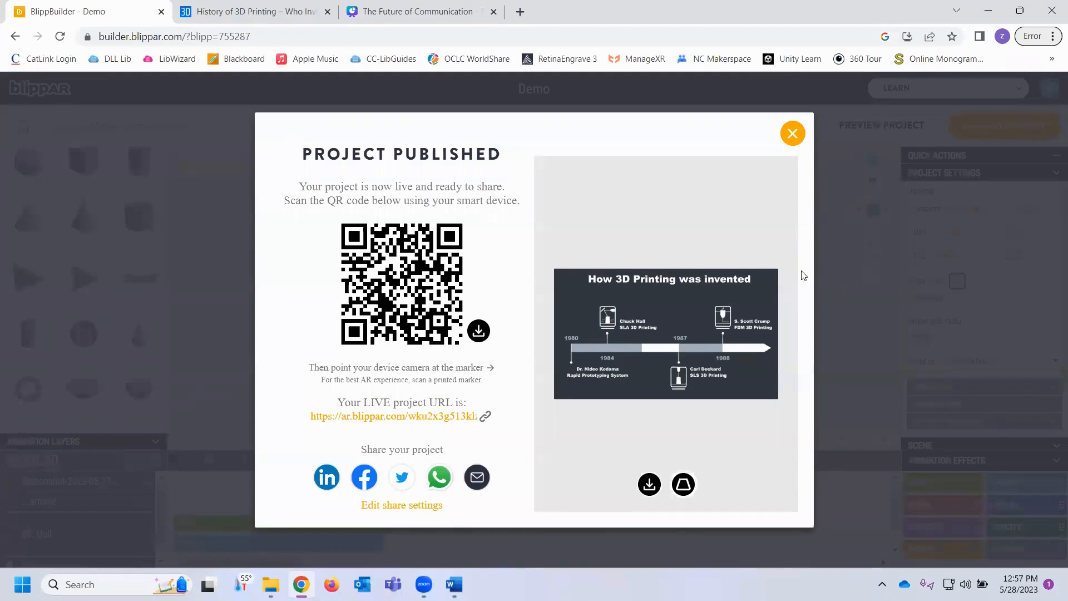
{"action": "left_click", "coordinate": [477, 336]}
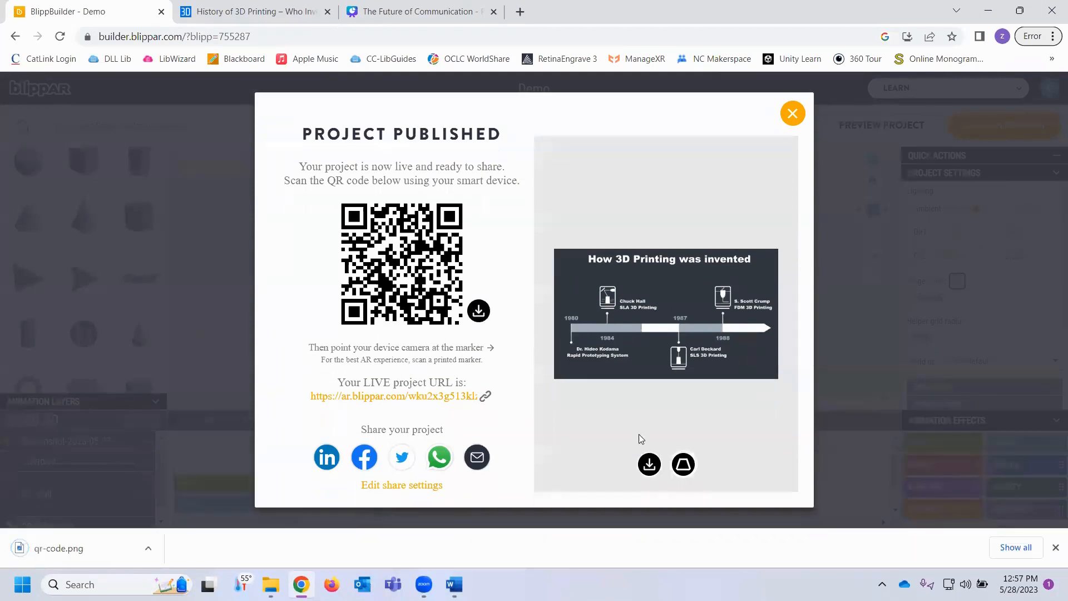